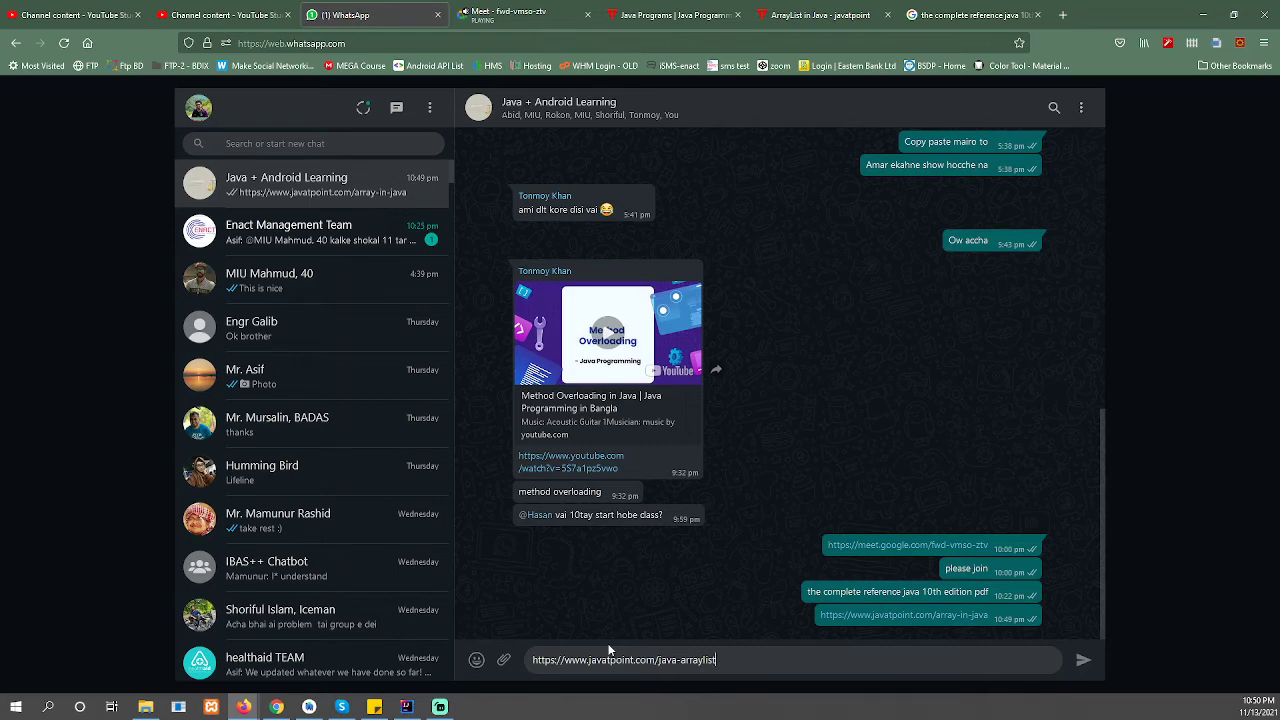
Send the javatpoint java-arraylist link to the Java + Android Learning chat and close the two javatpoint tabs and the search results tab.
key(Return)
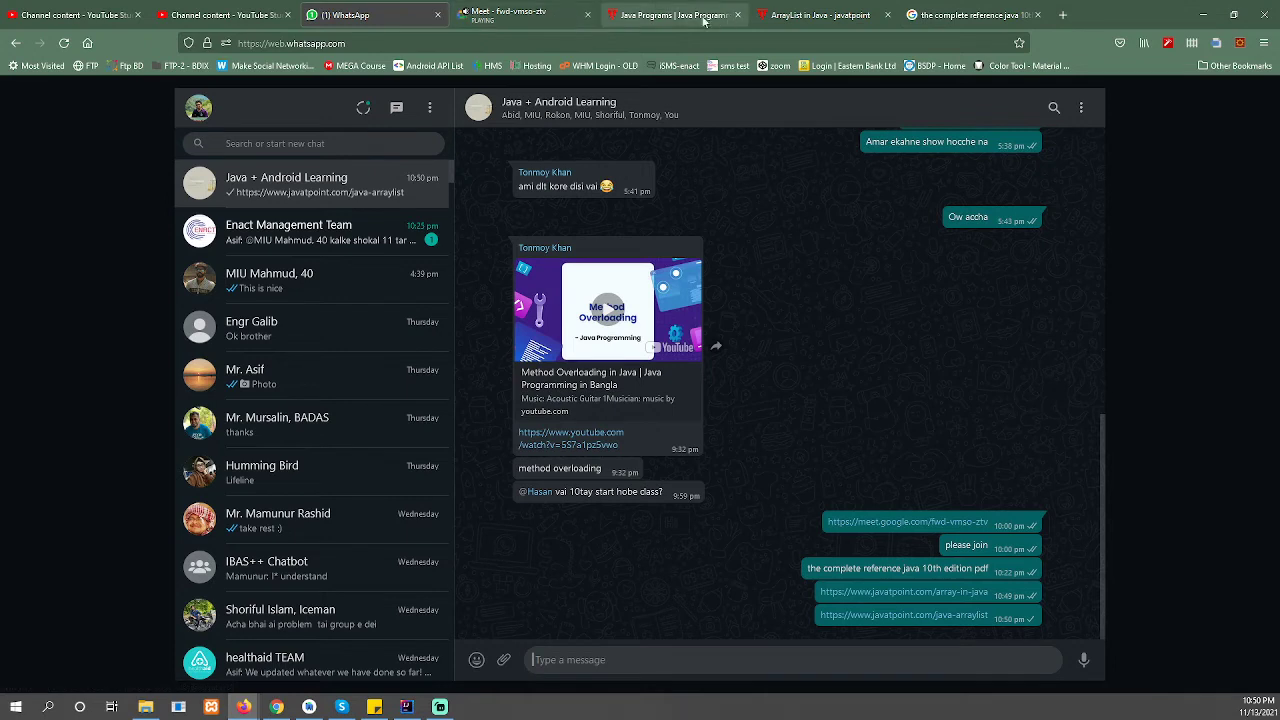
click(737, 15)
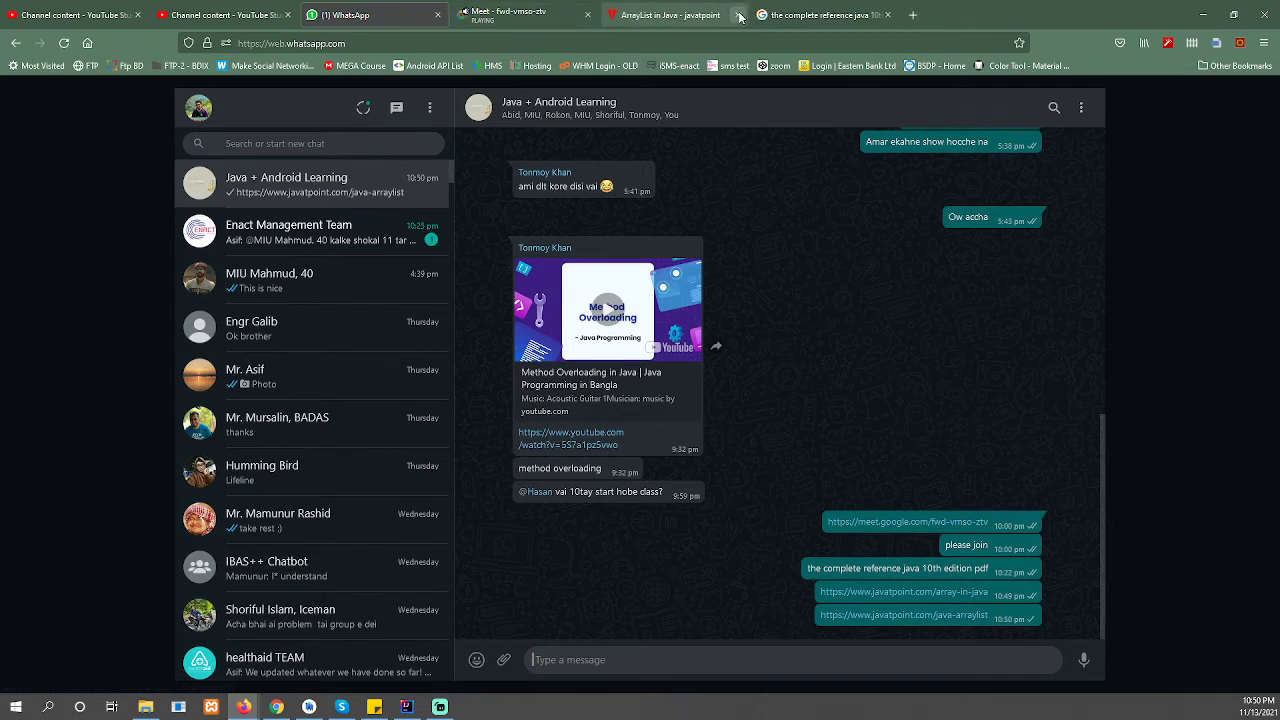
click(739, 15)
click(738, 15)
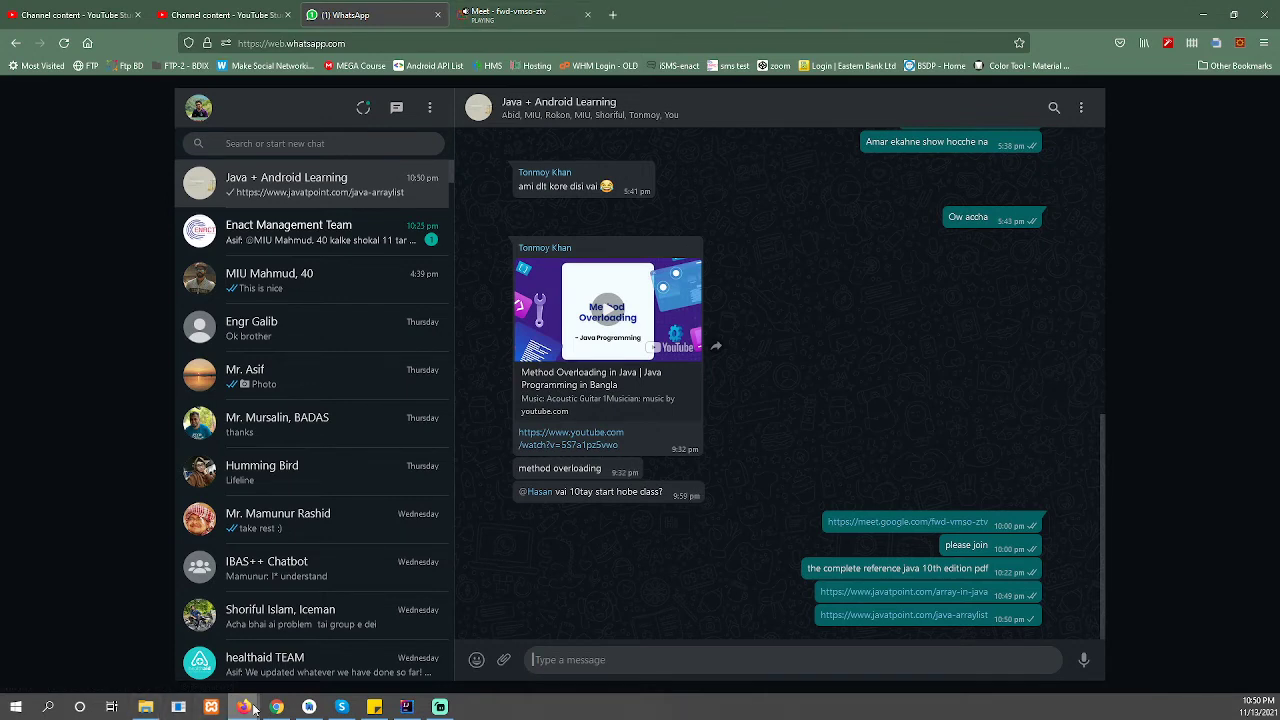
Switch to Android Studio, close the HealthAID project and start creating a new project.
click(309, 707)
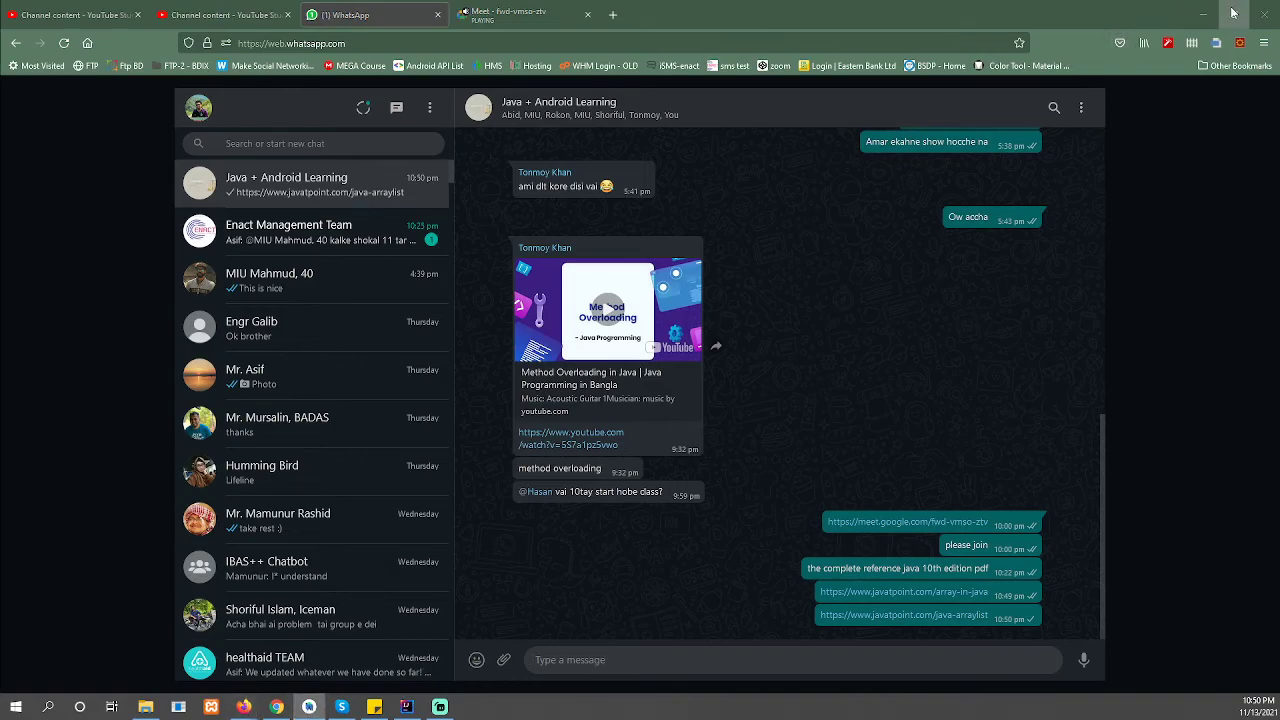
click(1203, 15)
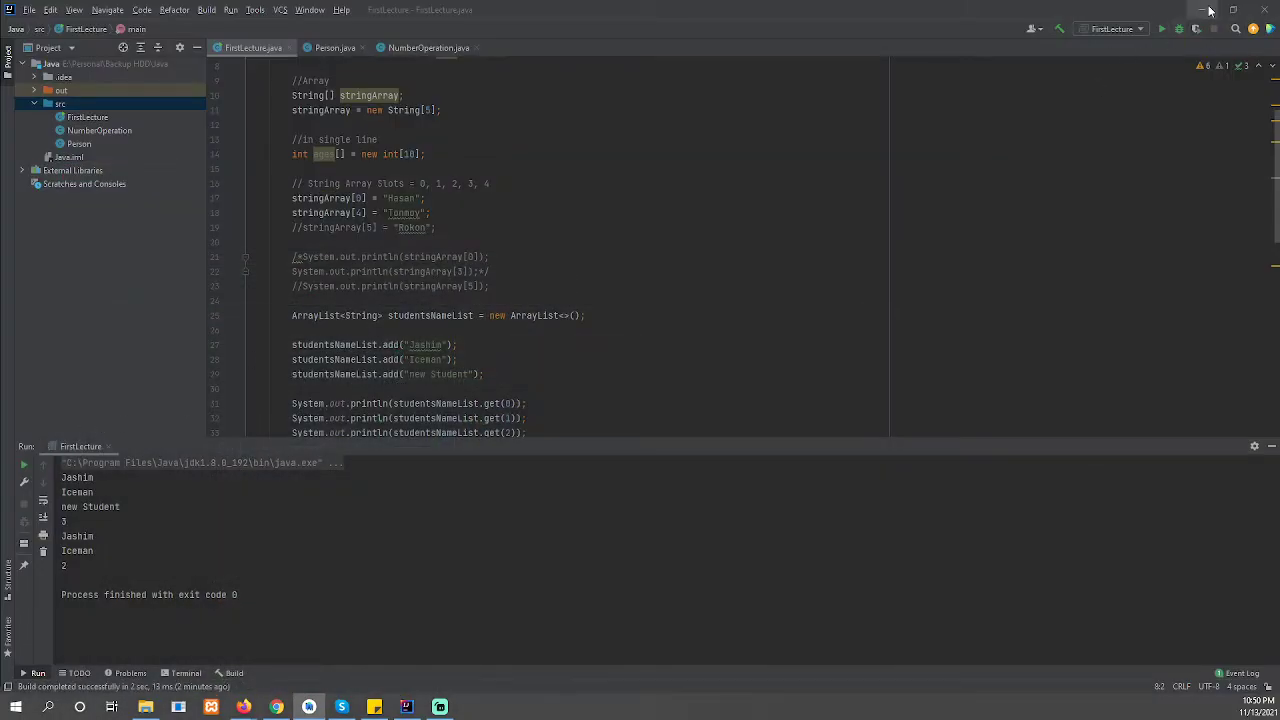
click(1203, 9)
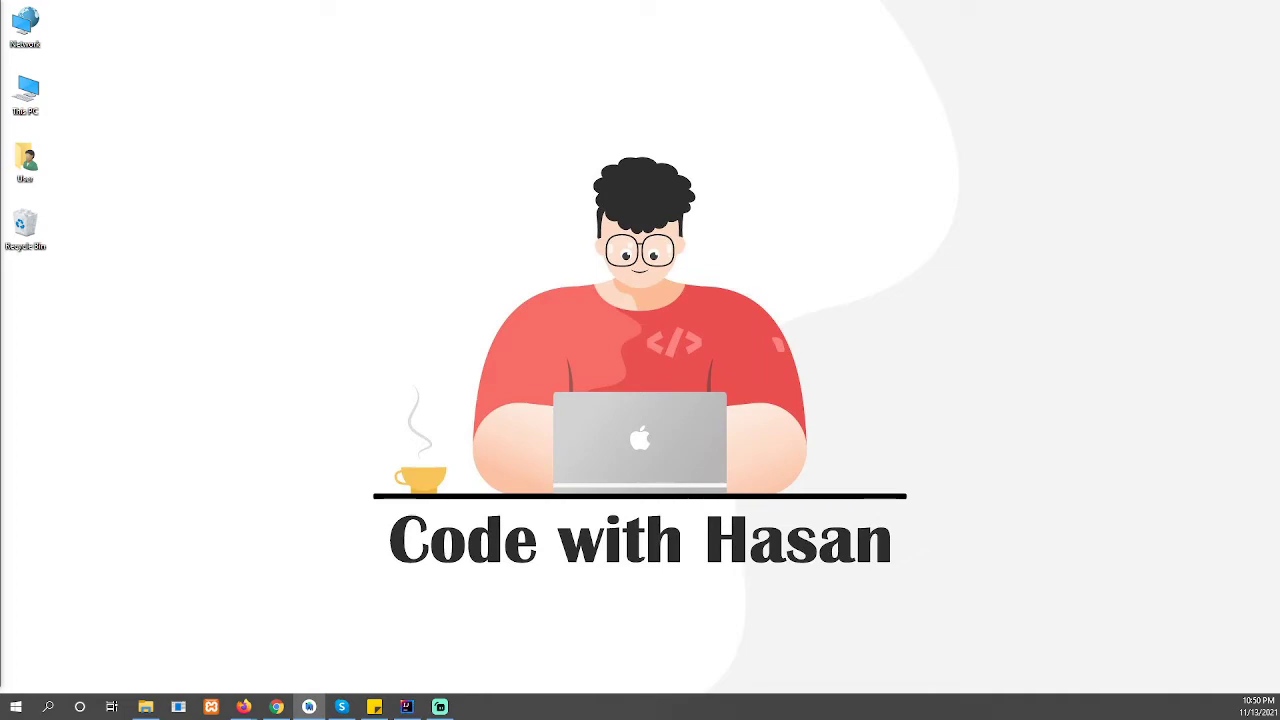
click(308, 707)
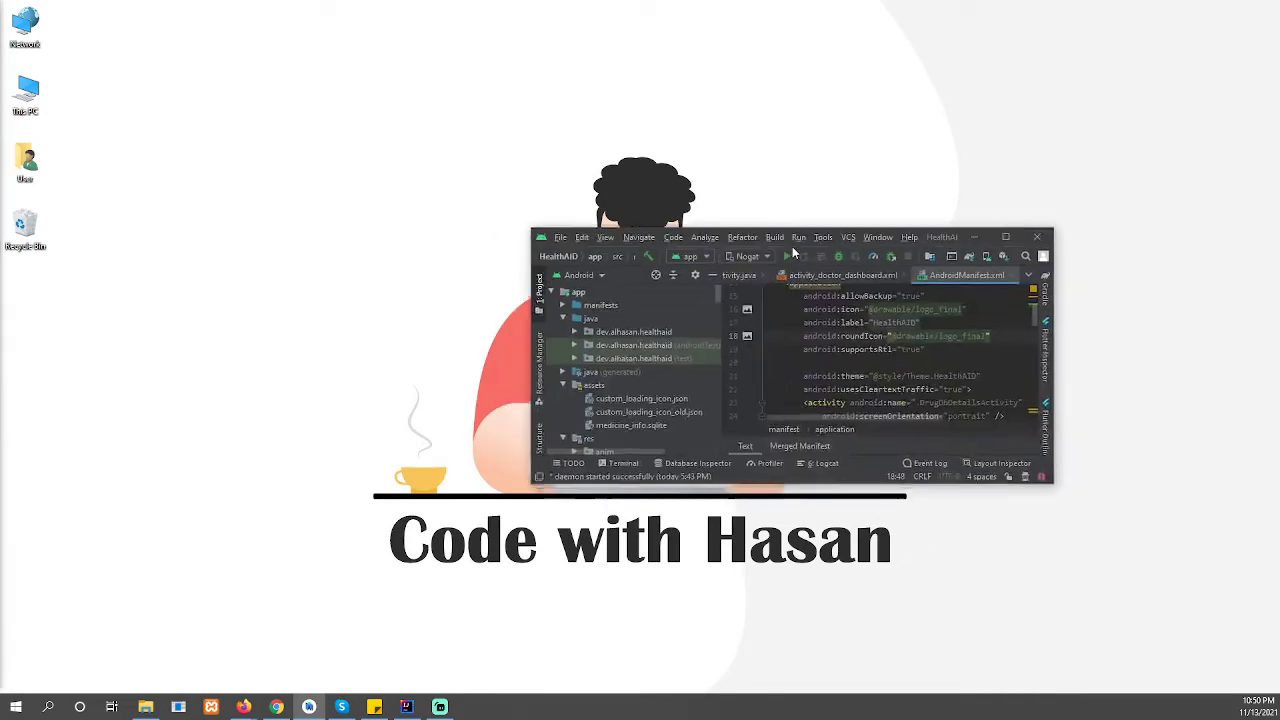
click(1022, 222)
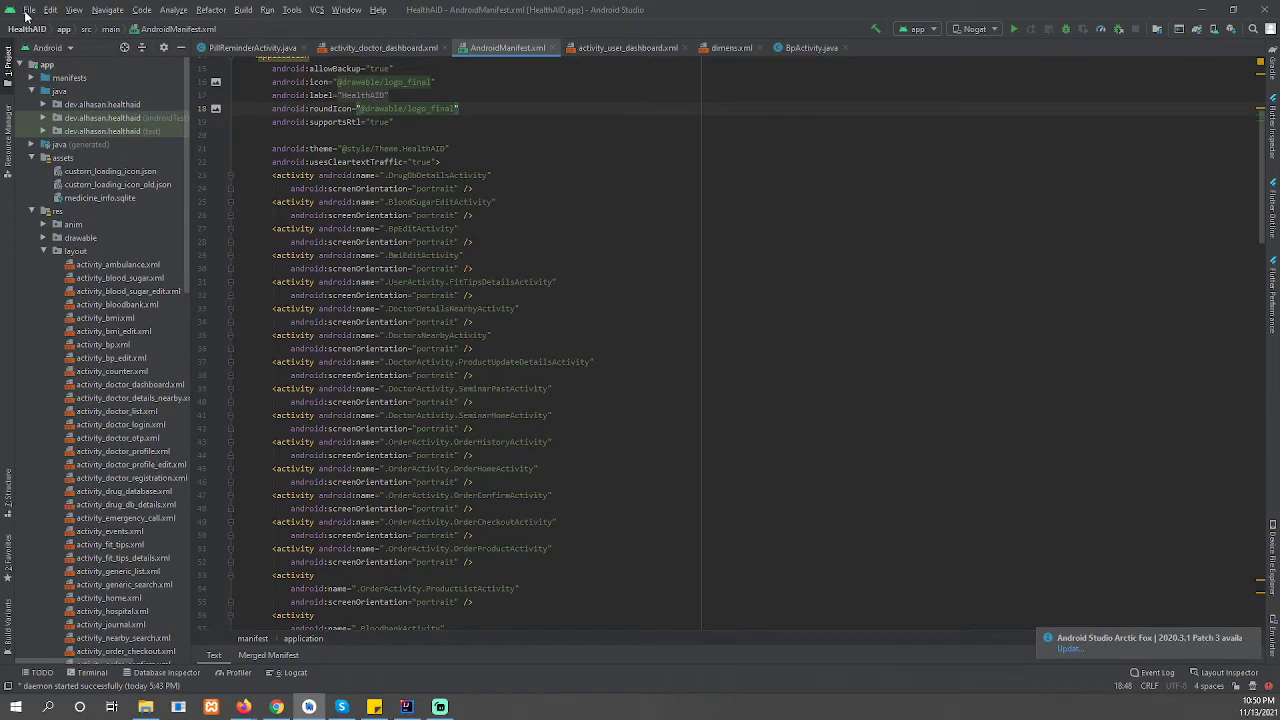
click(29, 11)
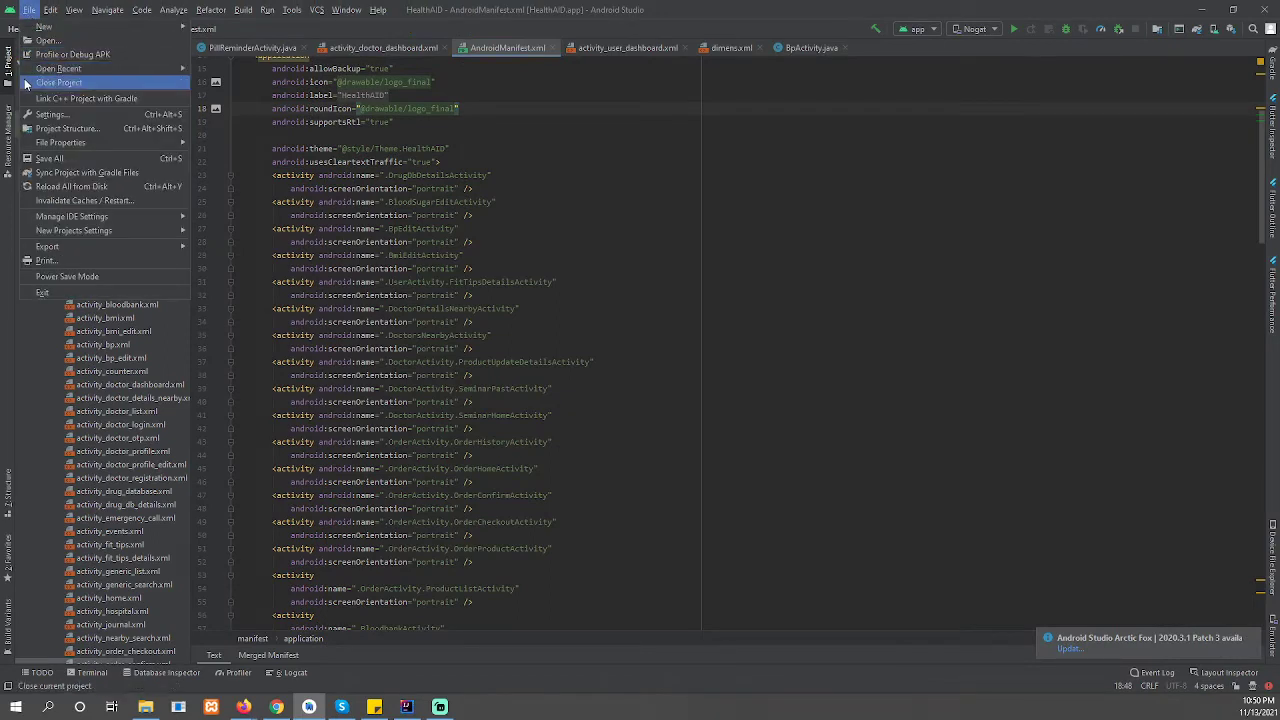
click(26, 84)
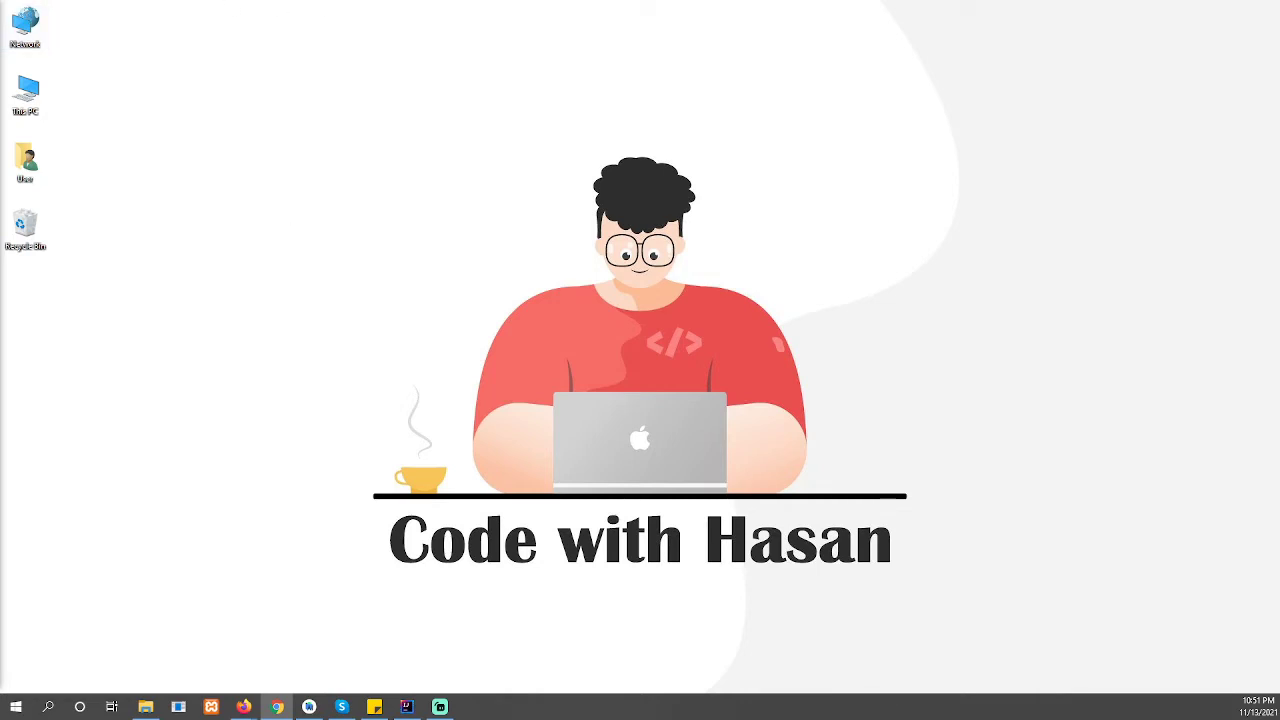
click(309, 707)
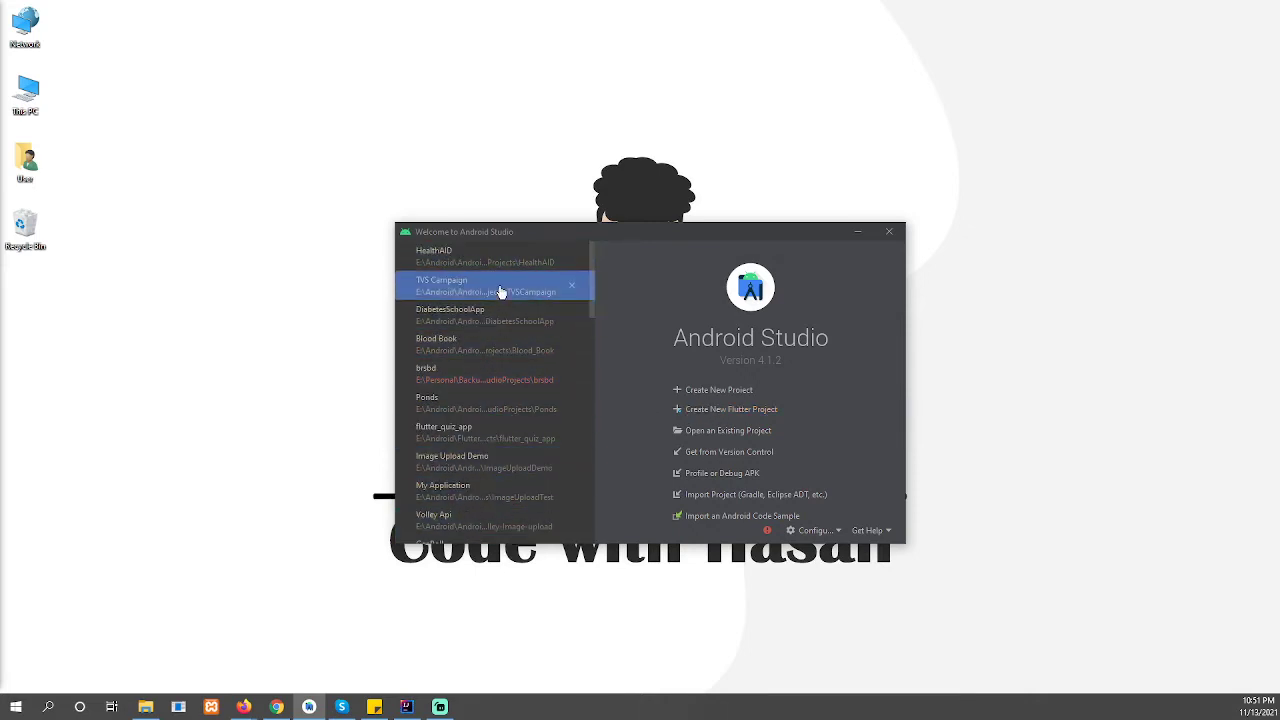
click(719, 391)
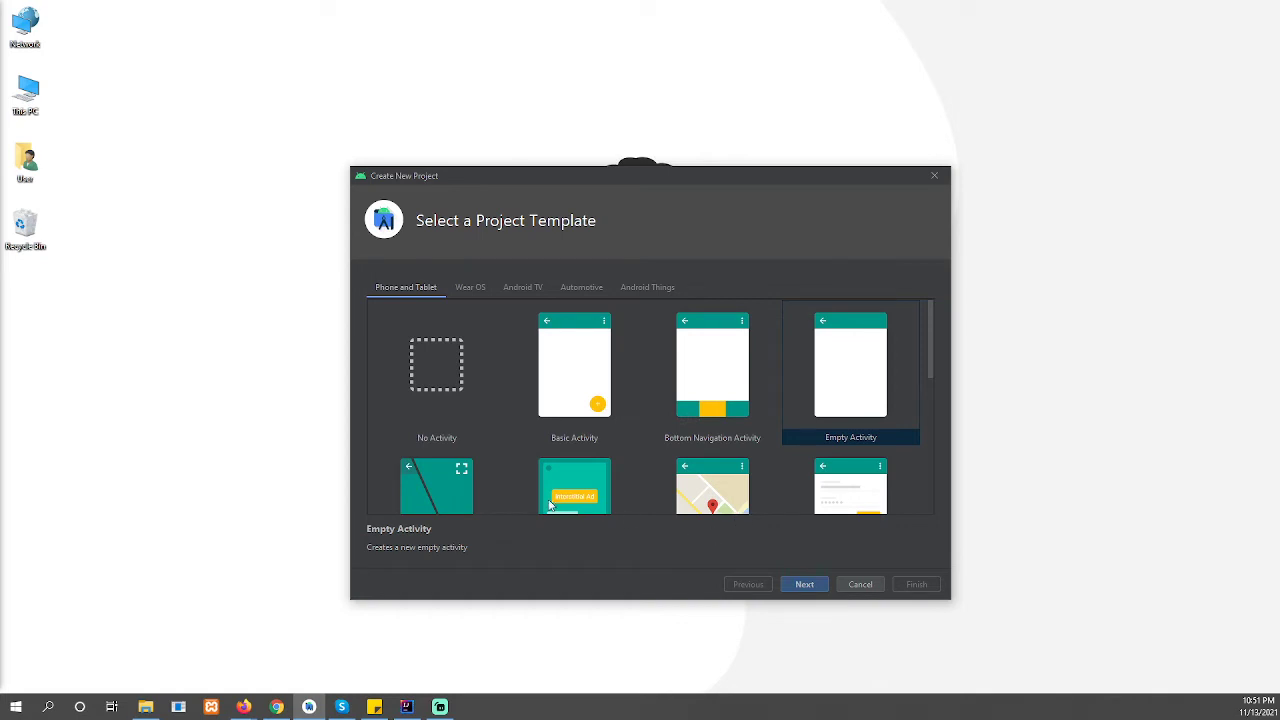
Look through the Wear OS, Android TV, Automotive and Android Things project templates, then return to the Phone and Tablet templates.
click(464, 286)
click(529, 290)
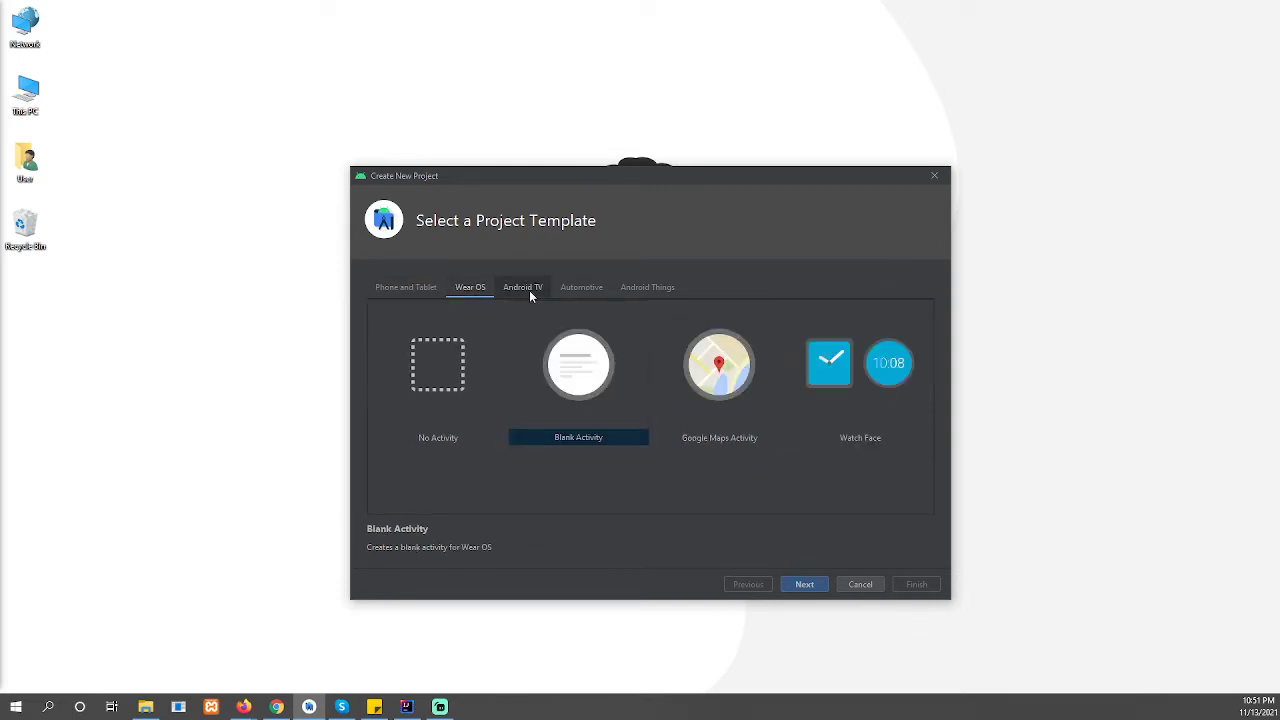
click(587, 286)
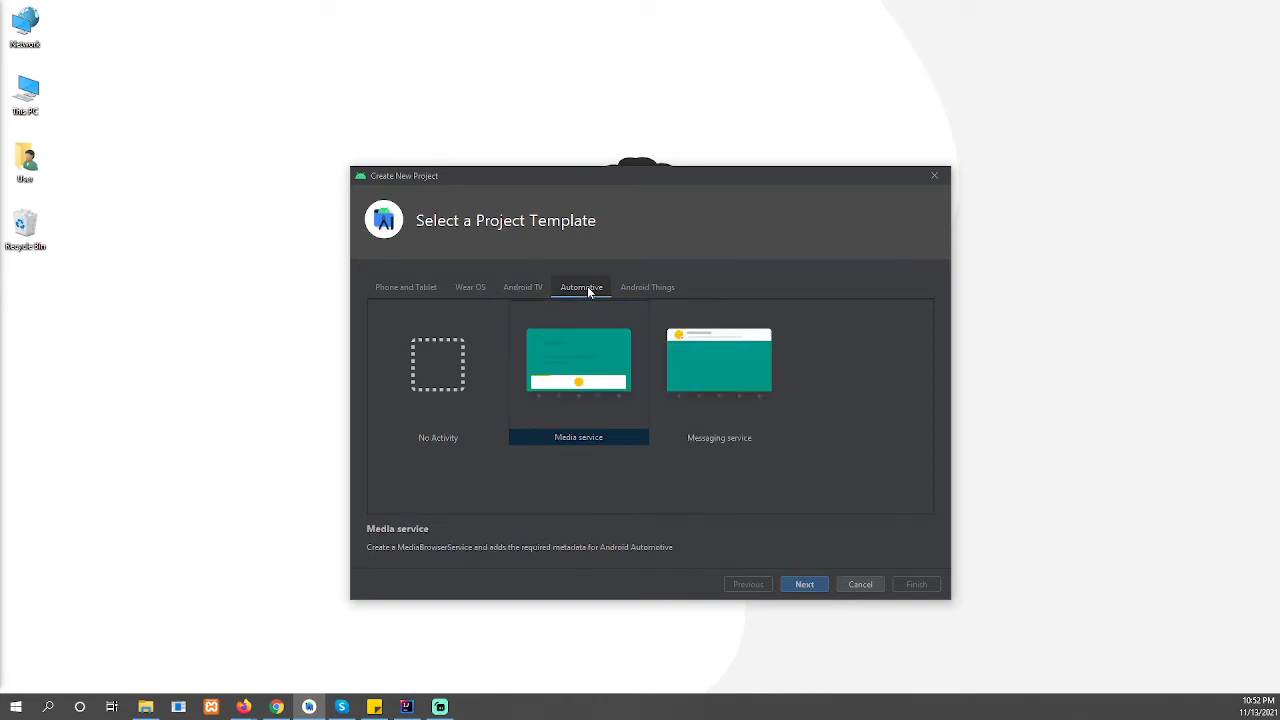
click(643, 288)
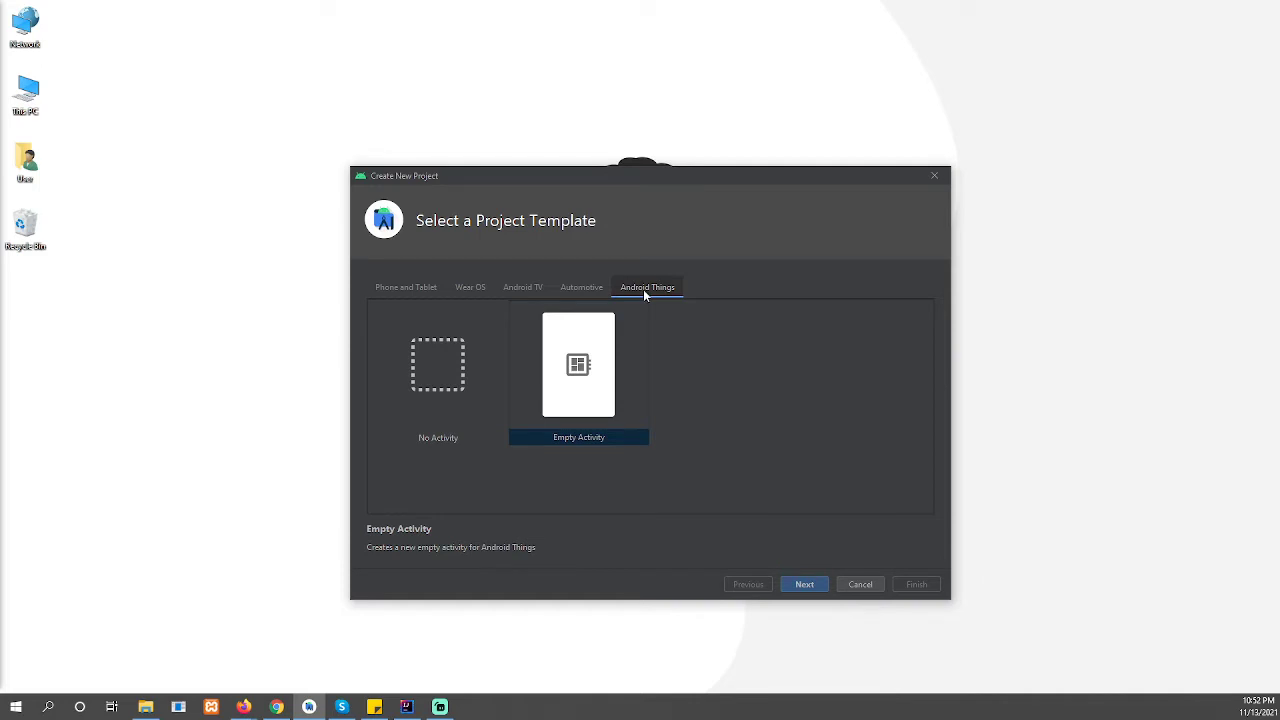
click(427, 290)
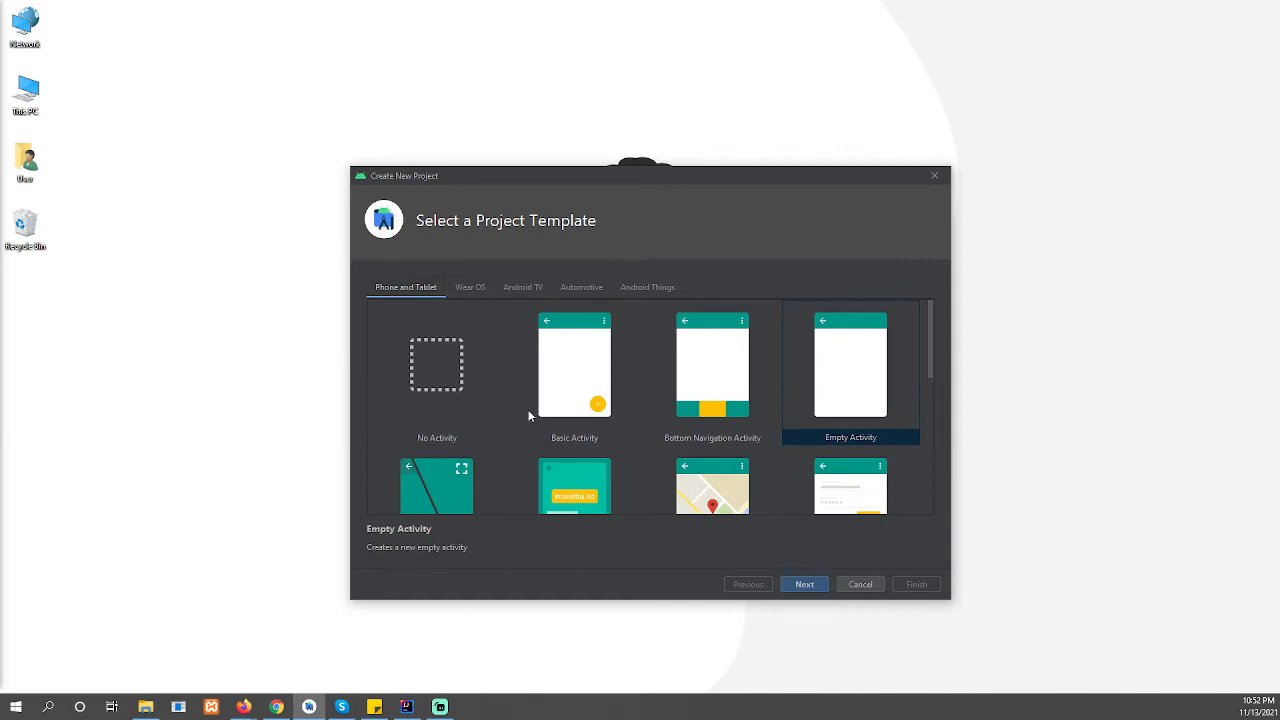
Examine the Phone and Tablet activity templates, from No Activity, Basic and Bottom Navigation through to Settings and Scrolling Activity.
click(458, 412)
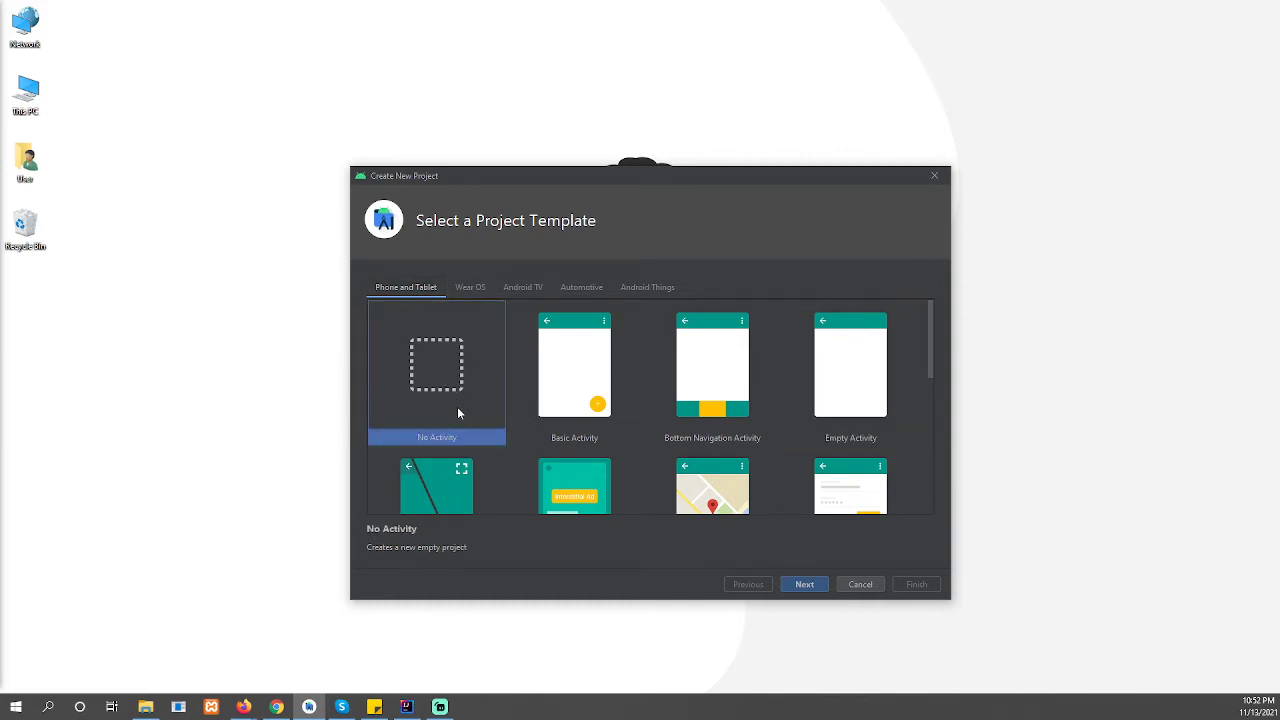
scroll(462, 418, down, 1)
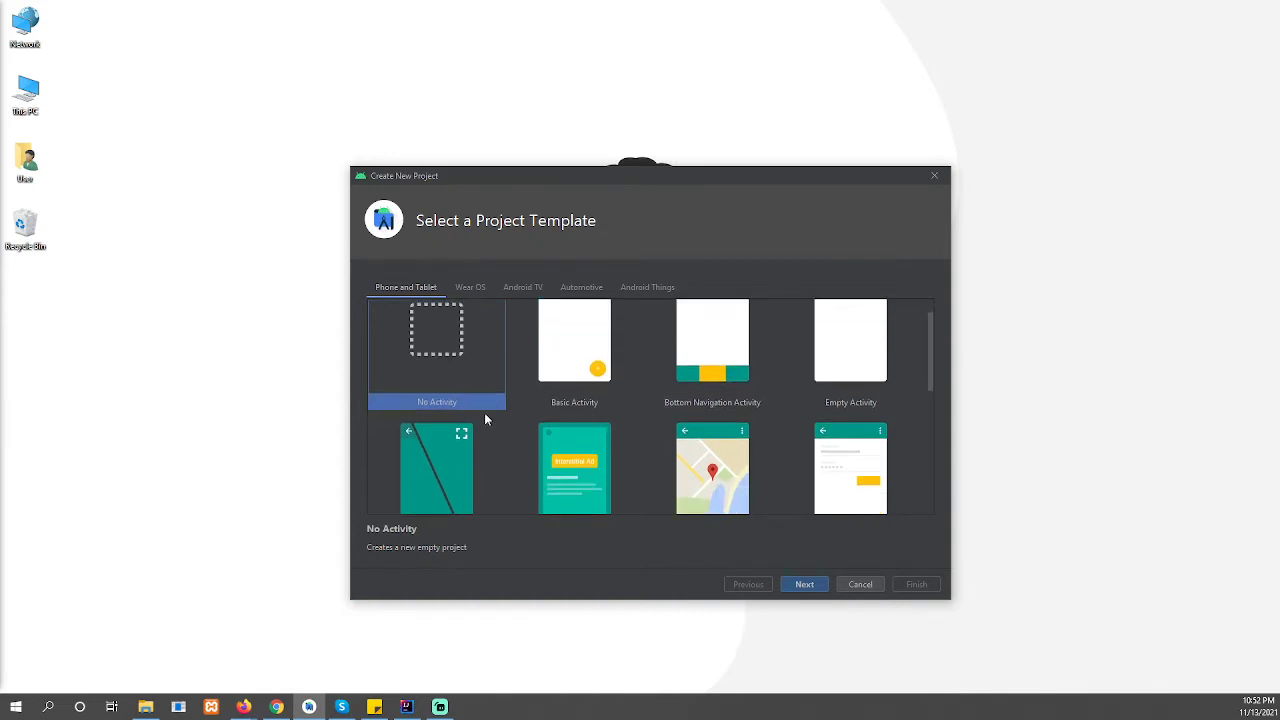
click(838, 376)
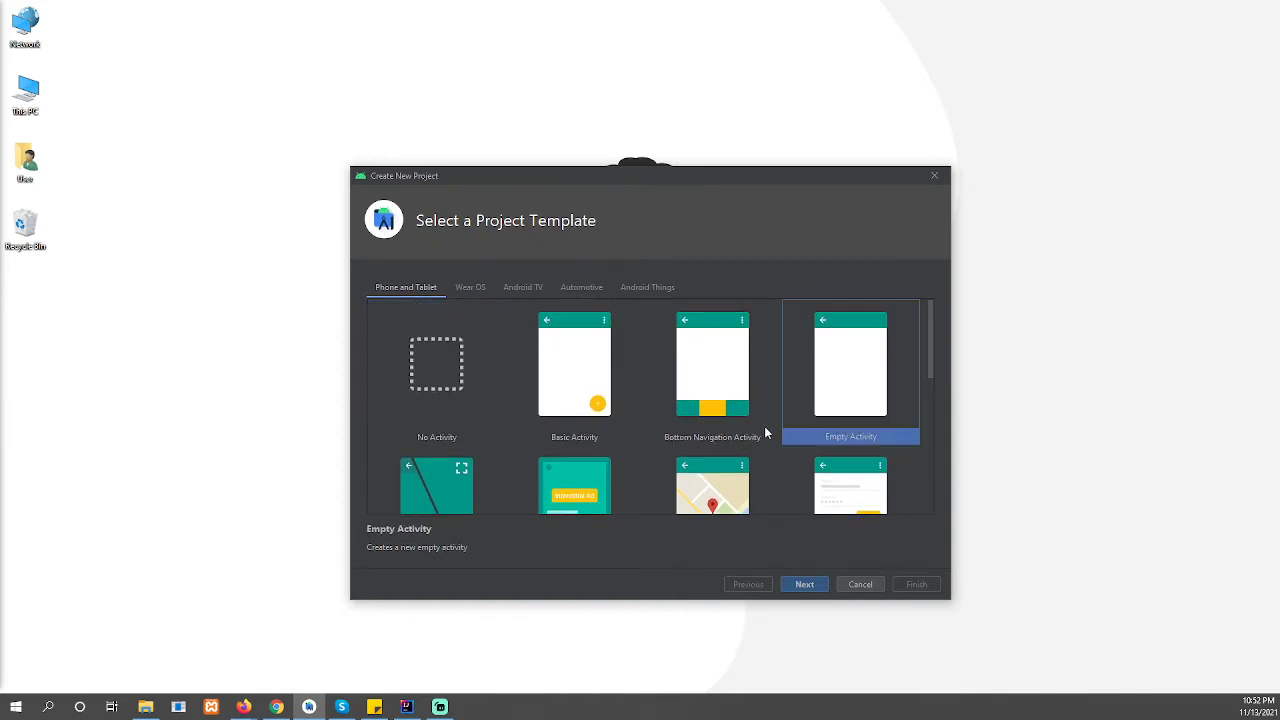
click(600, 408)
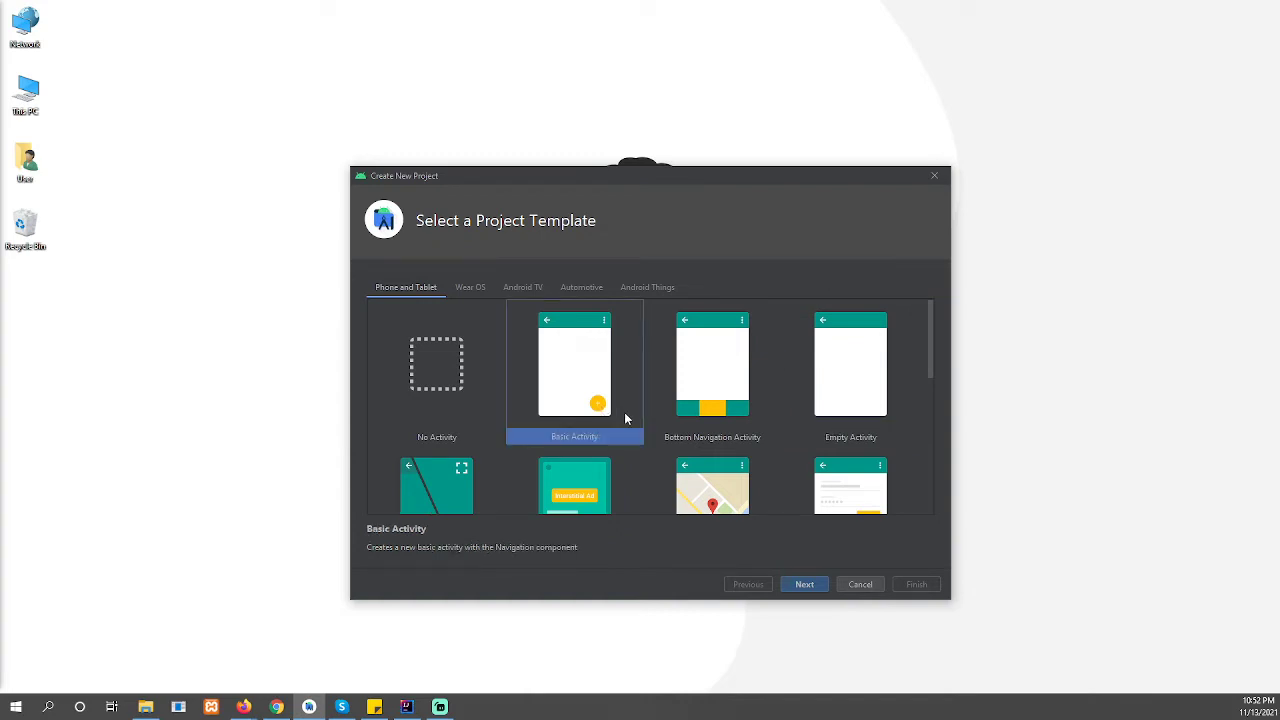
click(692, 406)
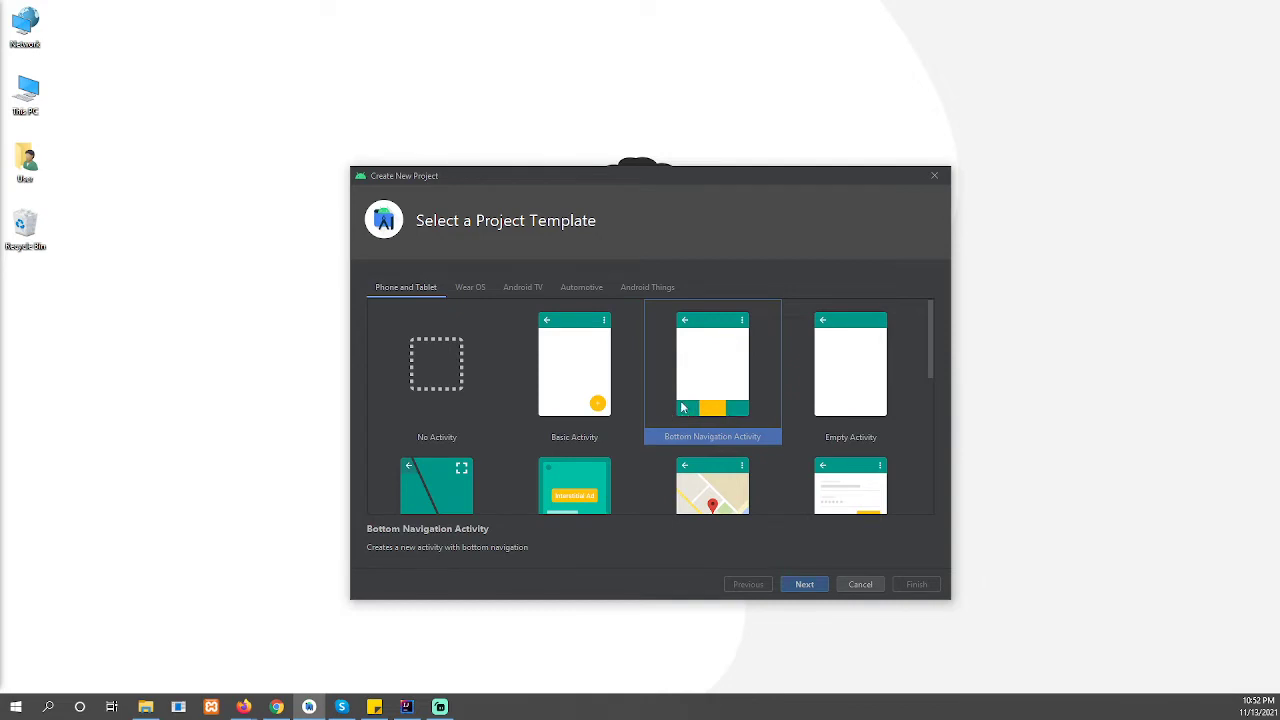
scroll(628, 445, down, 2)
scroll(629, 448, down, 2)
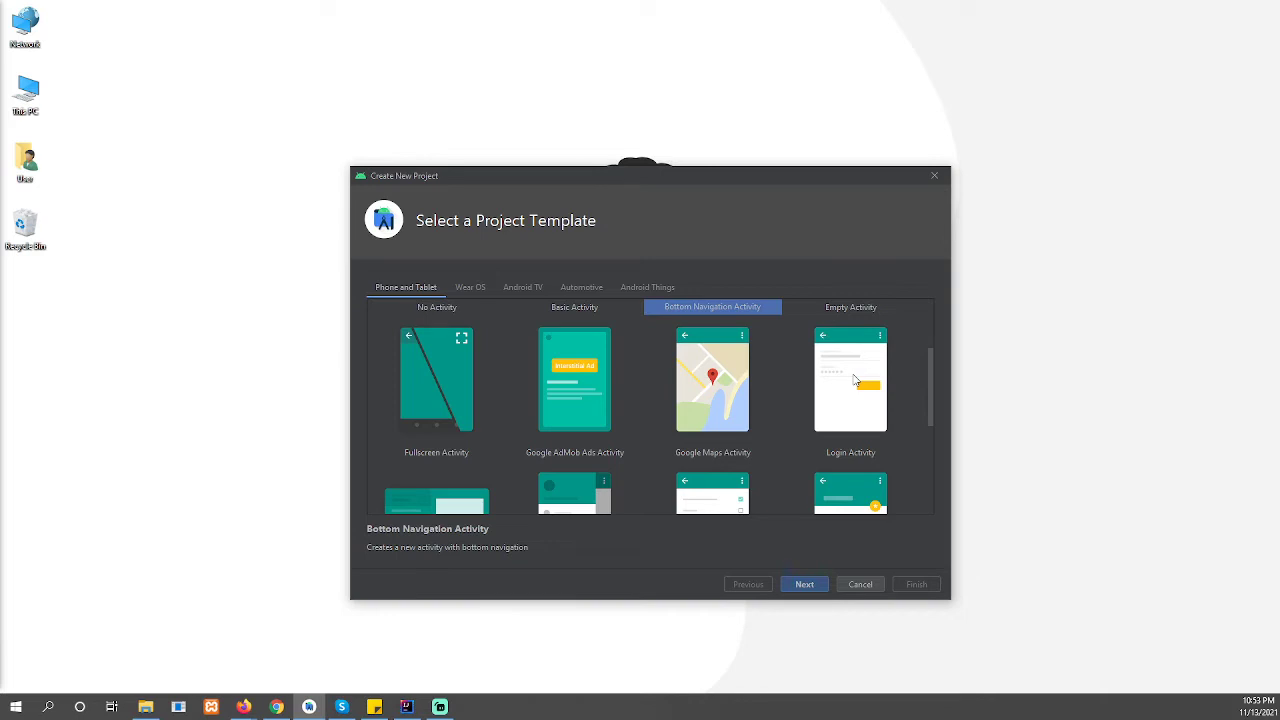
scroll(852, 426, down, 1)
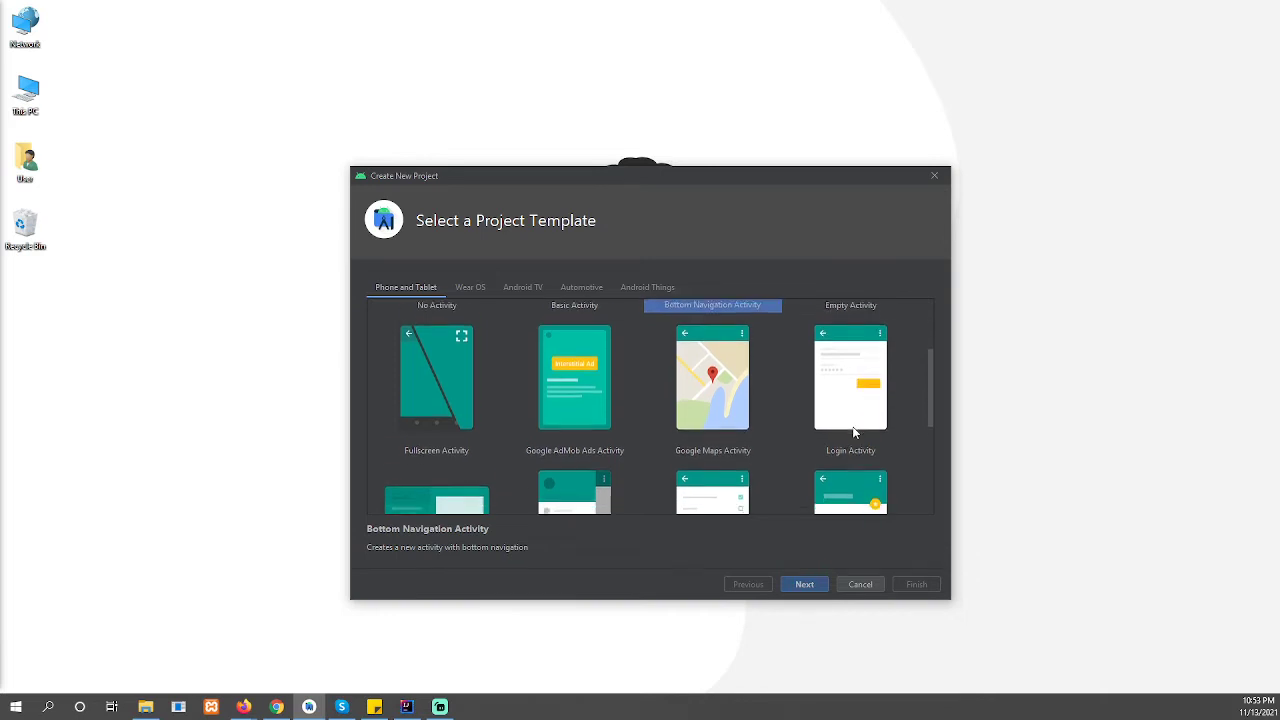
scroll(852, 426, down, 3)
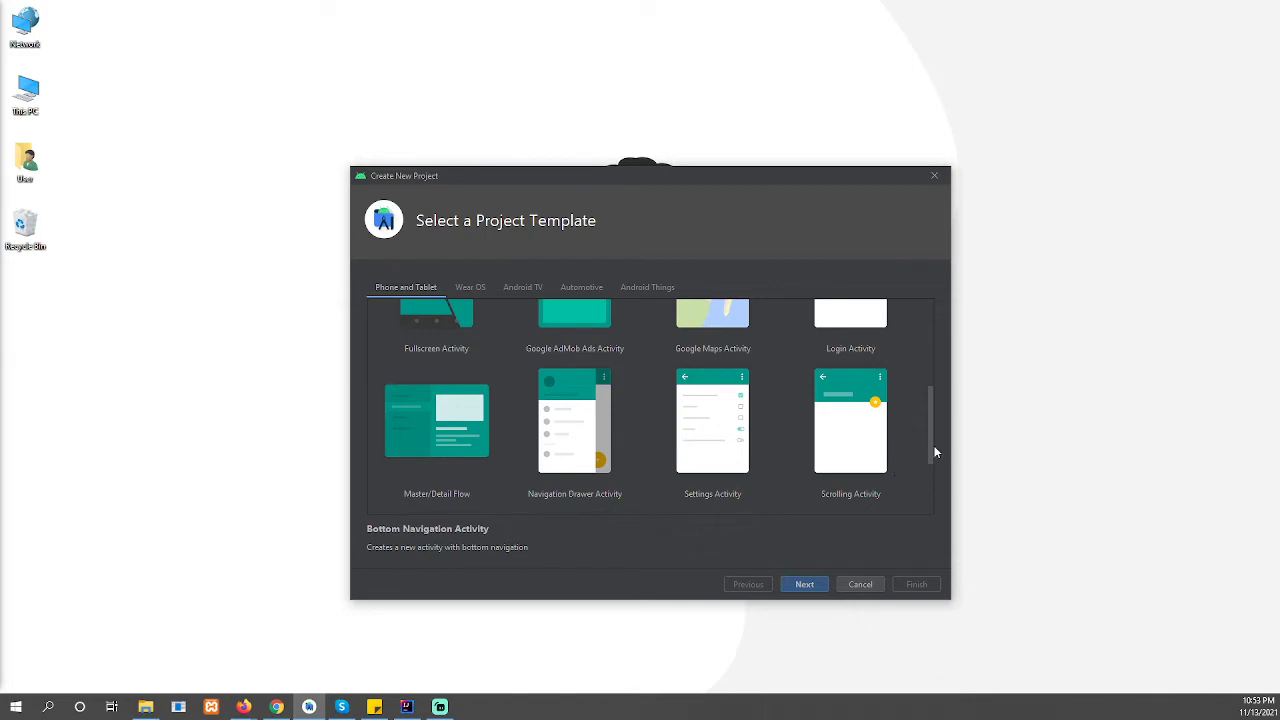
drag(935, 453, 930, 345)
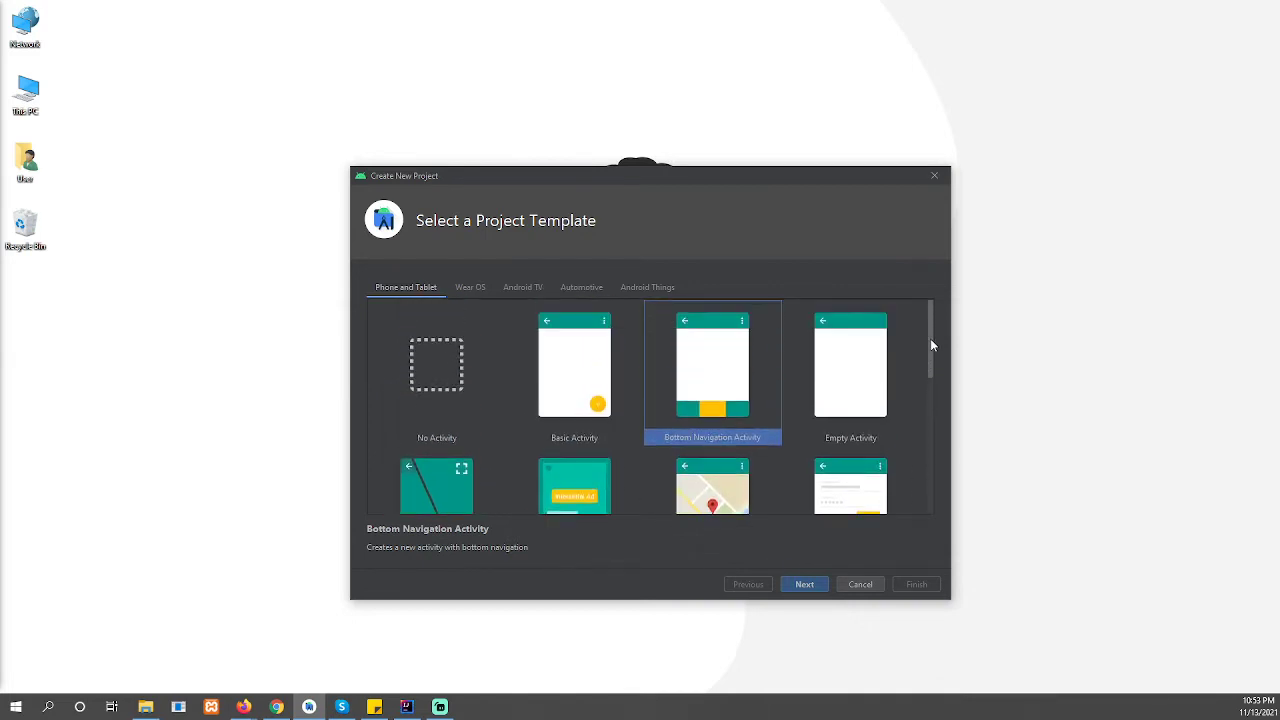
Choose the Empty Activity template and name the project Coffee Order Starbuck.
click(844, 392)
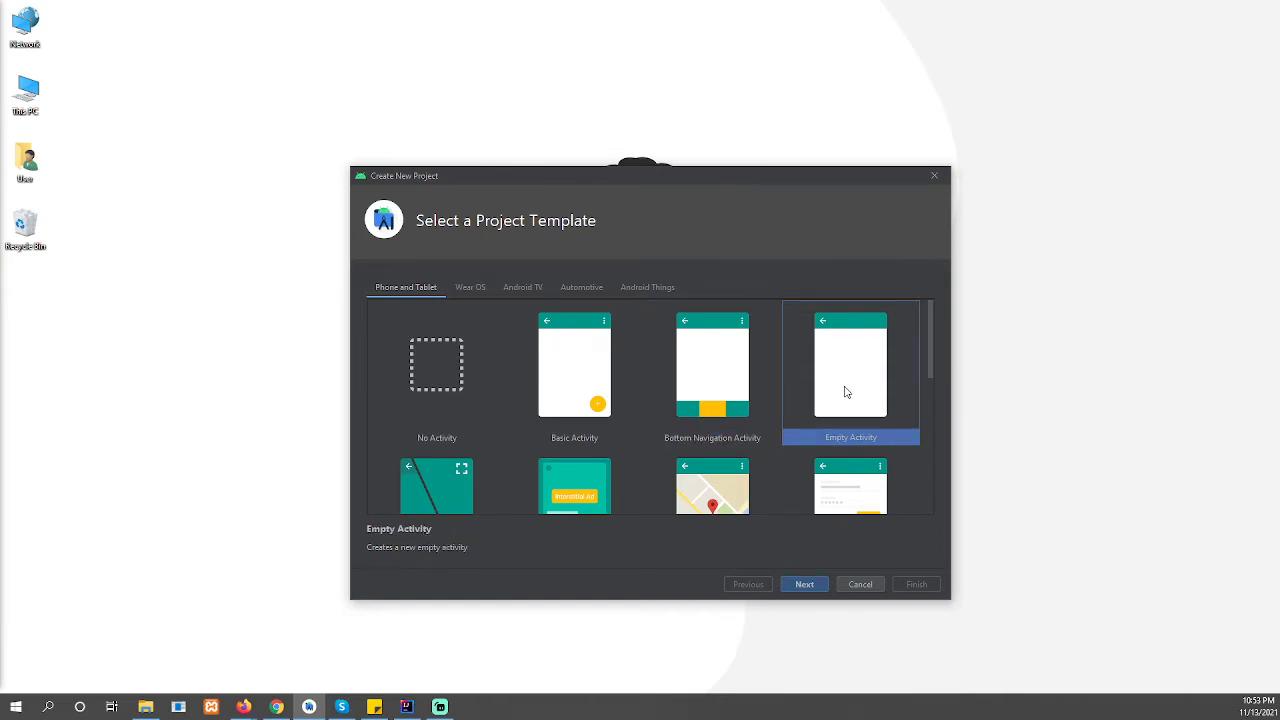
click(806, 584)
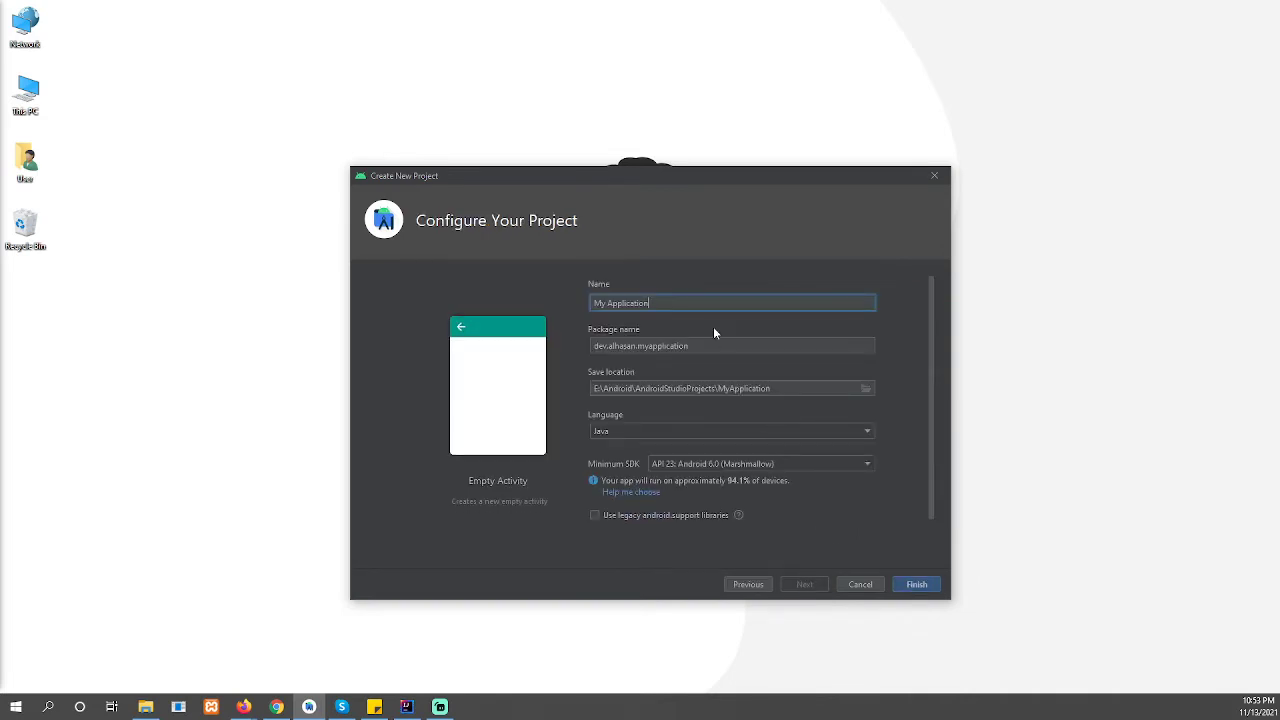
drag(697, 304, 576, 308)
click(668, 305)
double_click(662, 305)
key(Home)
key(shift+End)
text(Cof)
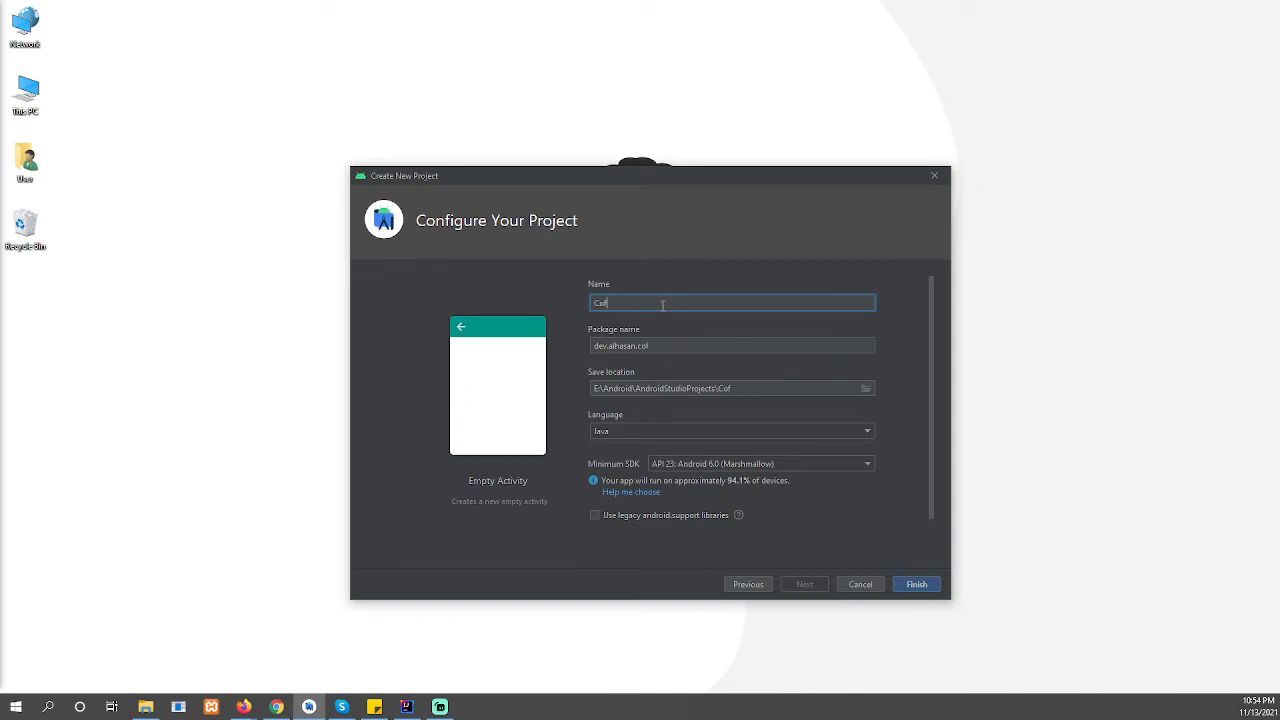
text(fee Order Starbuck)
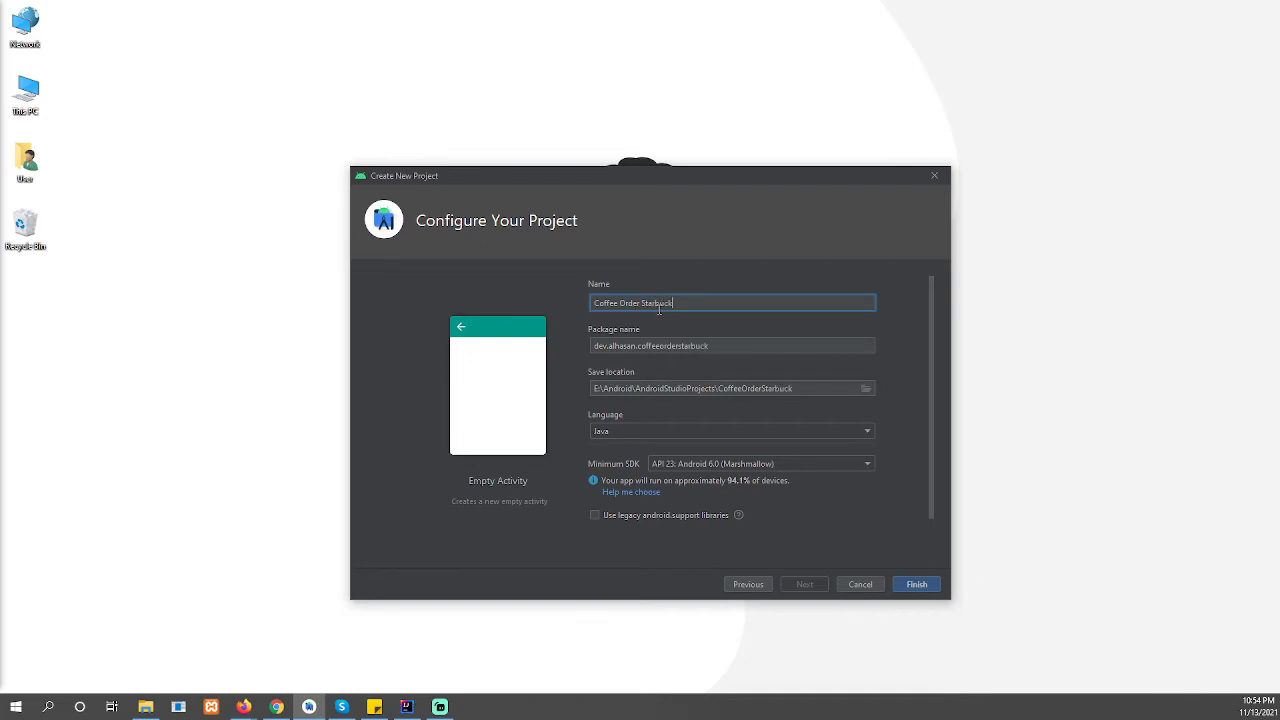
Examine the package name generated for the new project, leaving its text as it is.
click(715, 346)
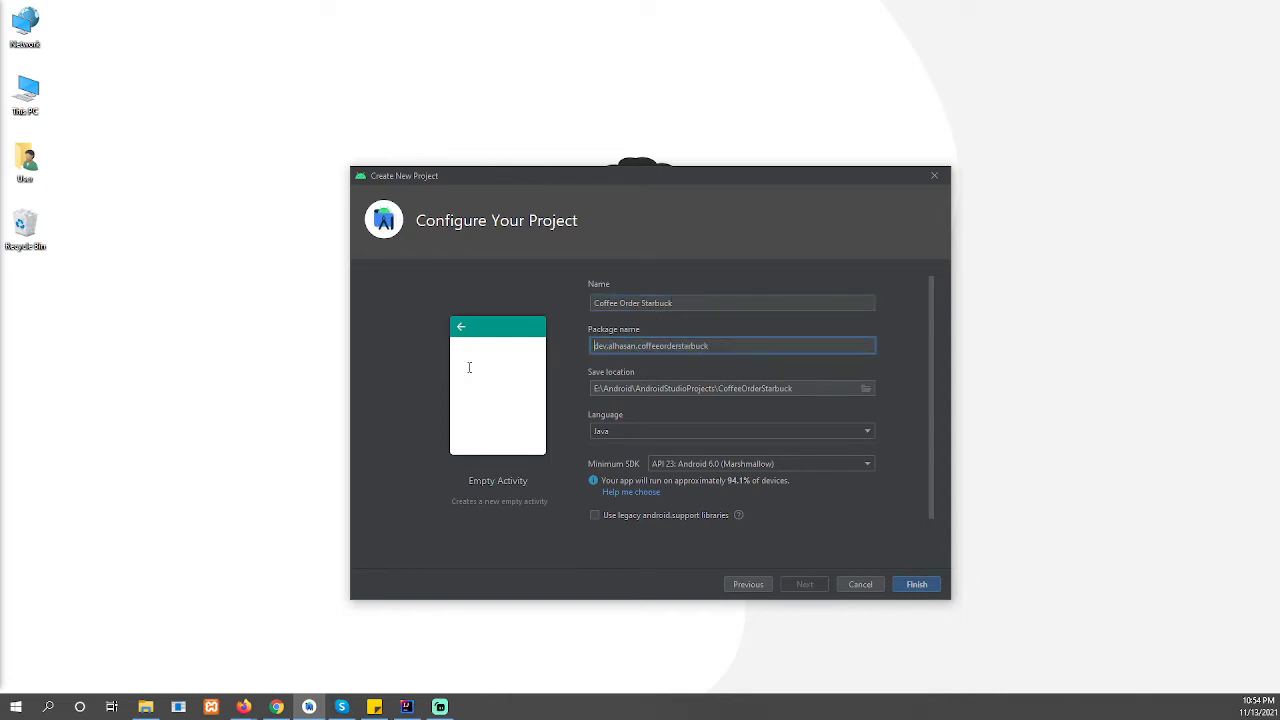
drag(592, 346, 732, 330)
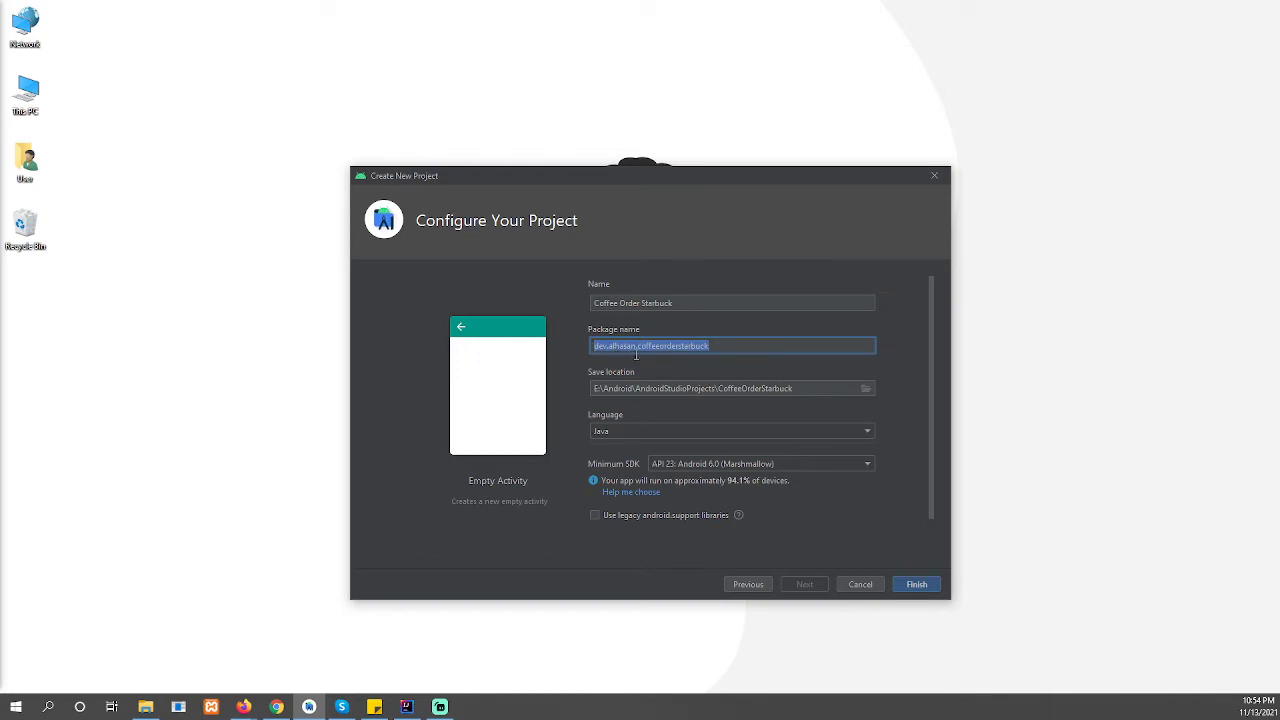
triple_click(668, 346)
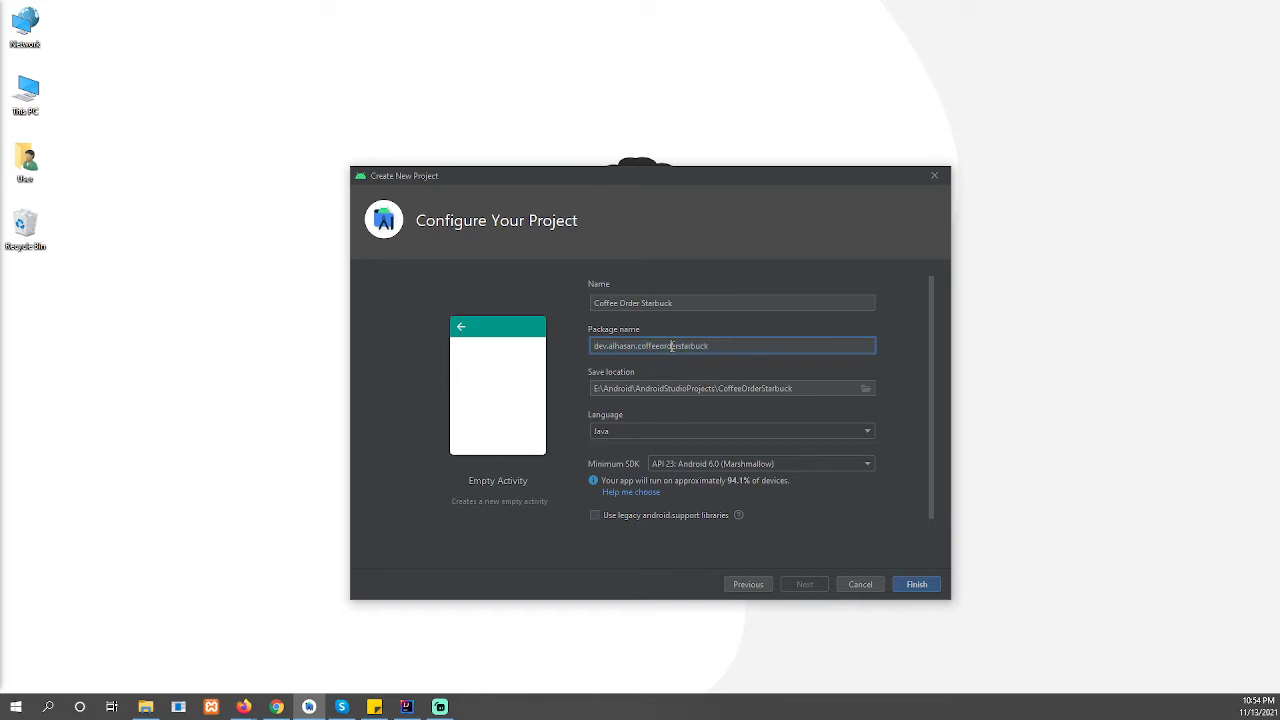
click(712, 346)
Look through the available minimum SDK versions from API 16 to API 30, keeping API 23: Android 6.0 (Marshmallow).
click(740, 464)
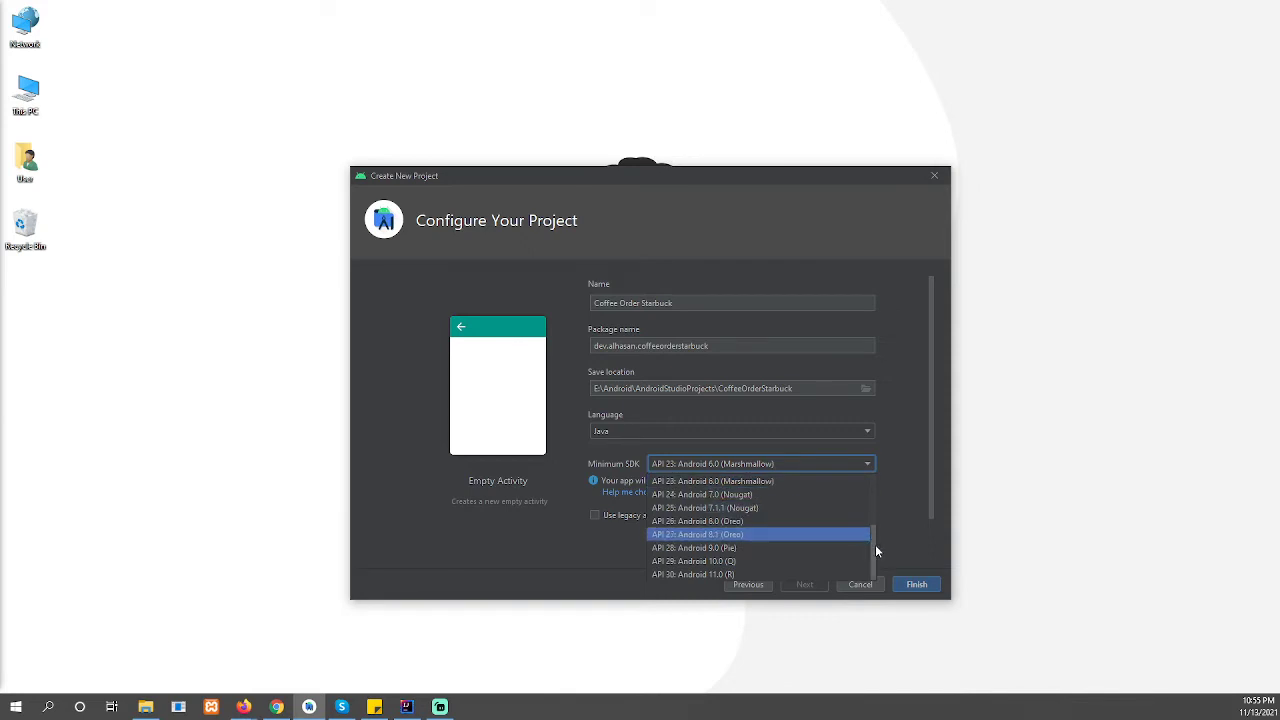
drag(875, 544, 878, 507)
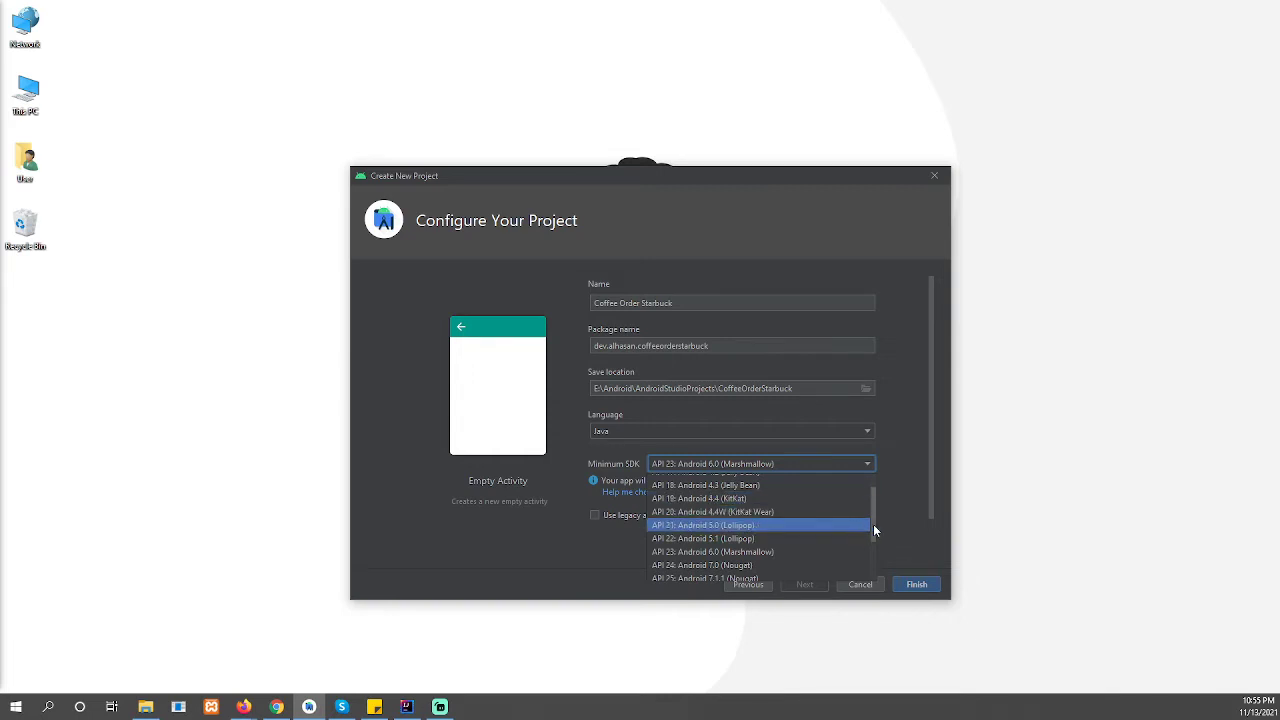
drag(873, 524, 878, 507)
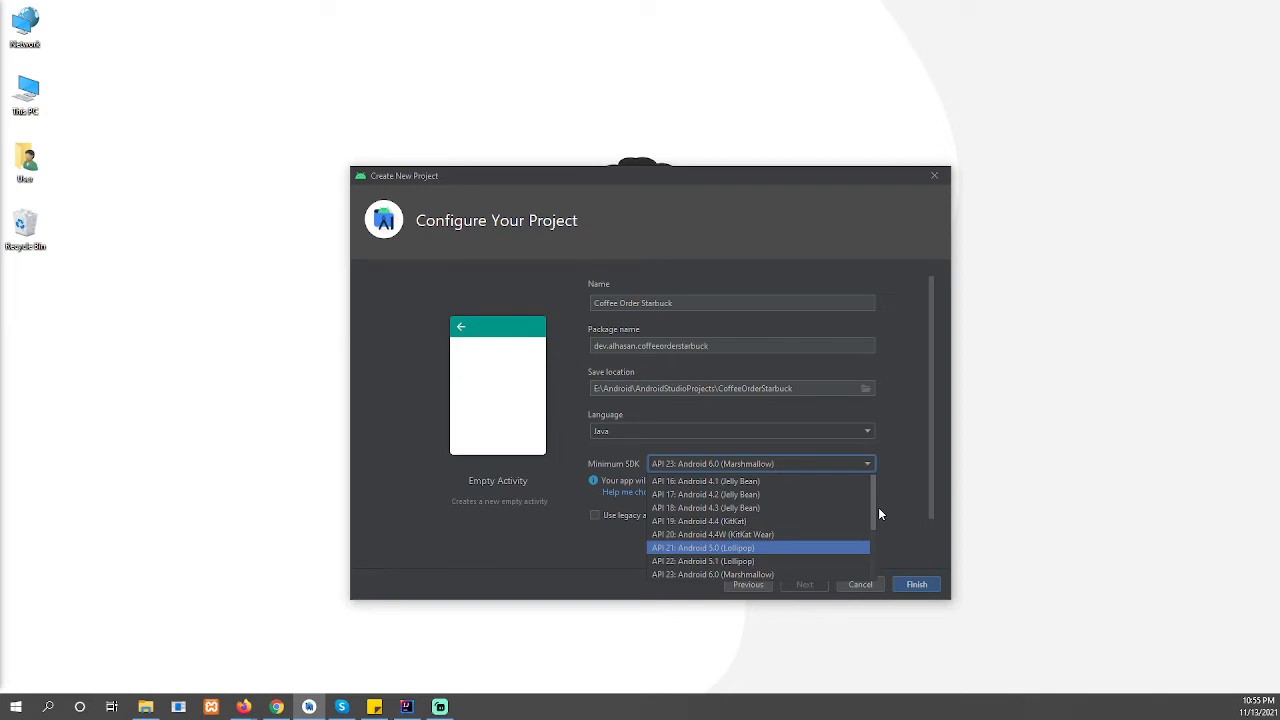
drag(877, 510, 871, 571)
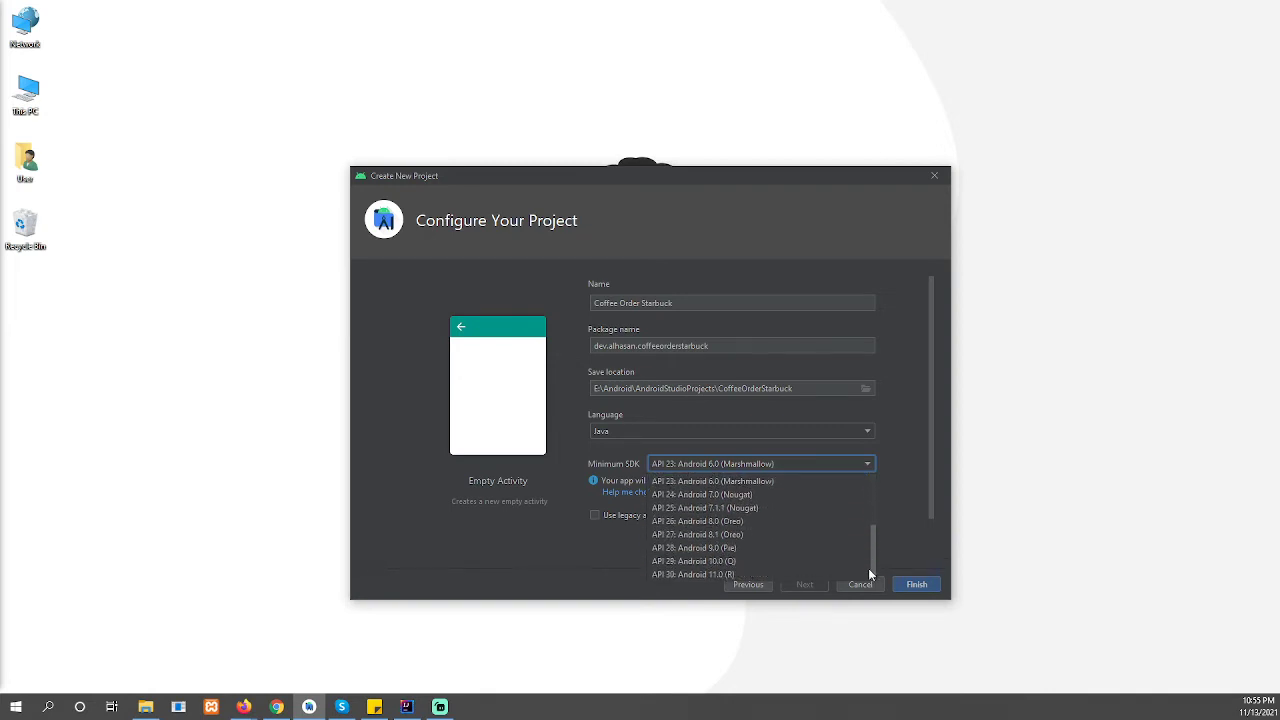
click(837, 488)
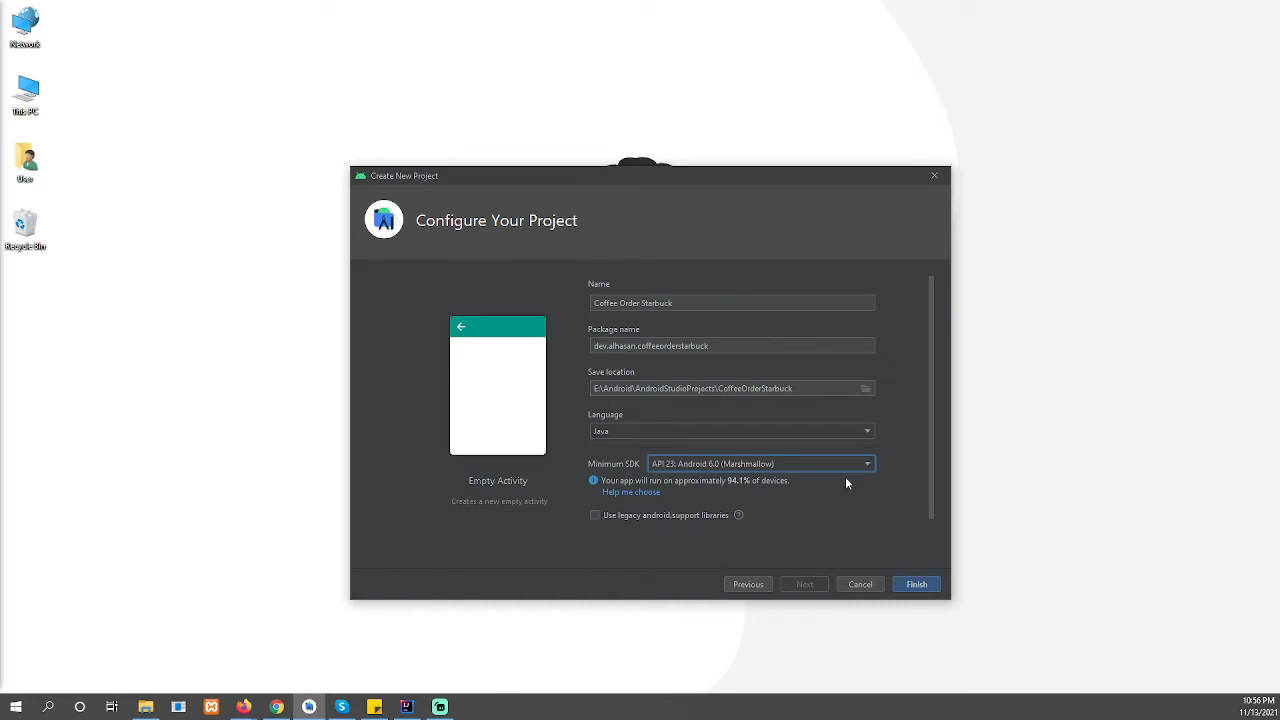
Try API 24: Android 7.0 (Nougat) as the project's minimum SDK and check its estimated device coverage.
click(850, 466)
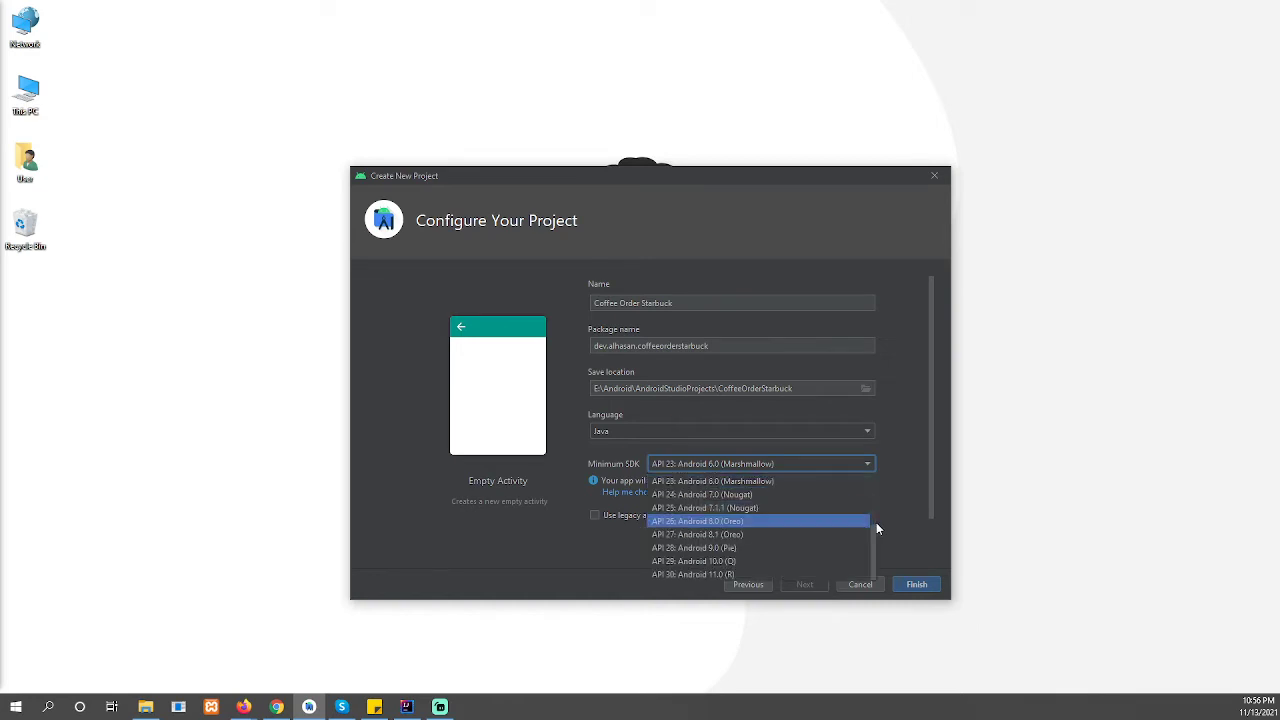
click(850, 495)
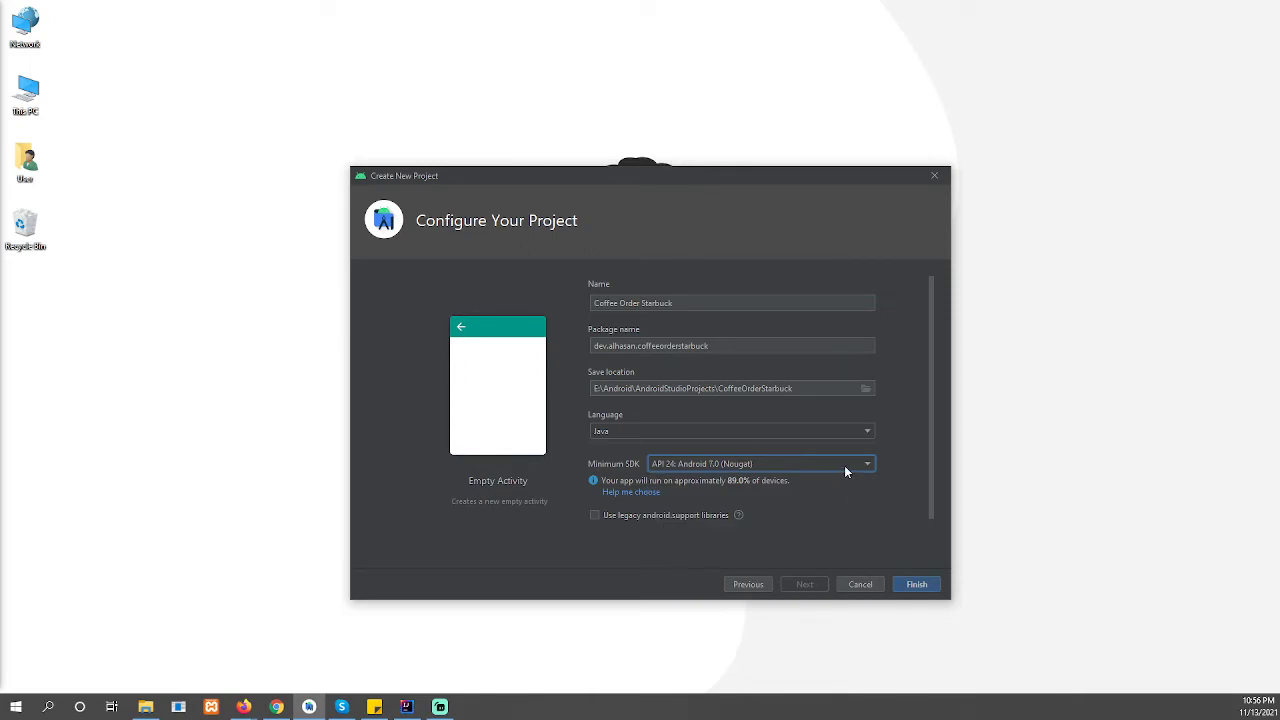
click(845, 471)
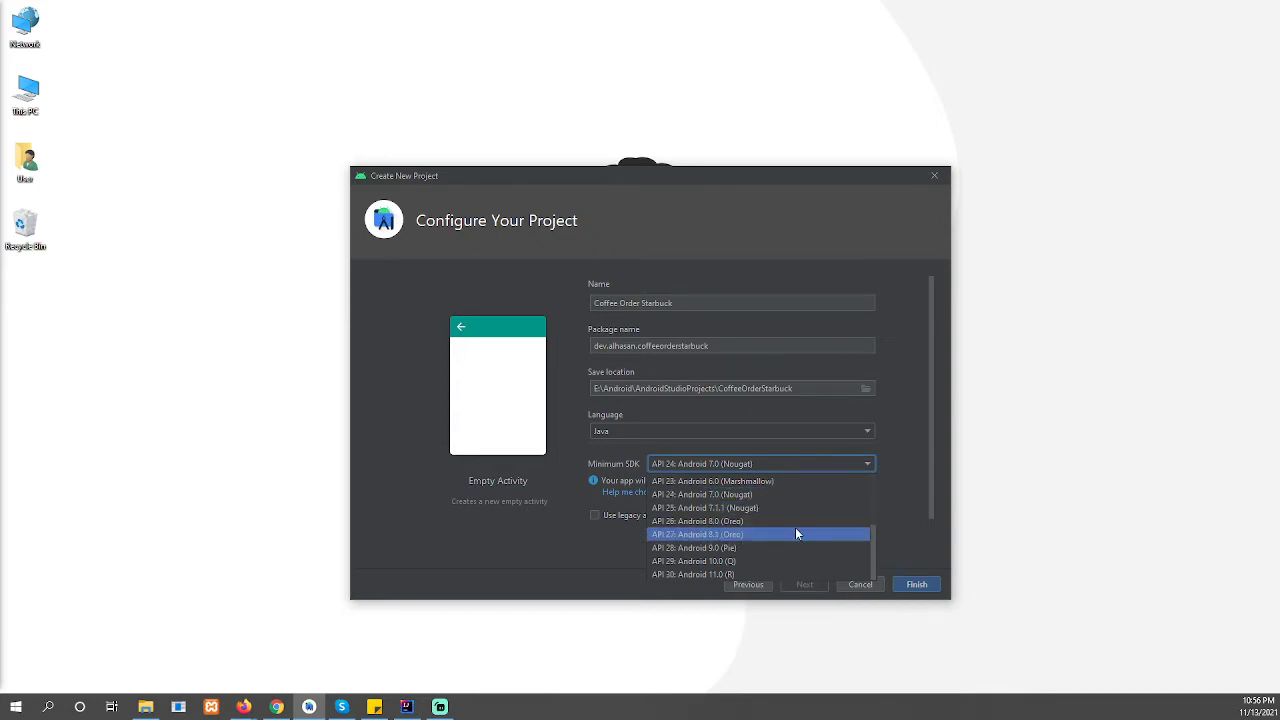
click(912, 481)
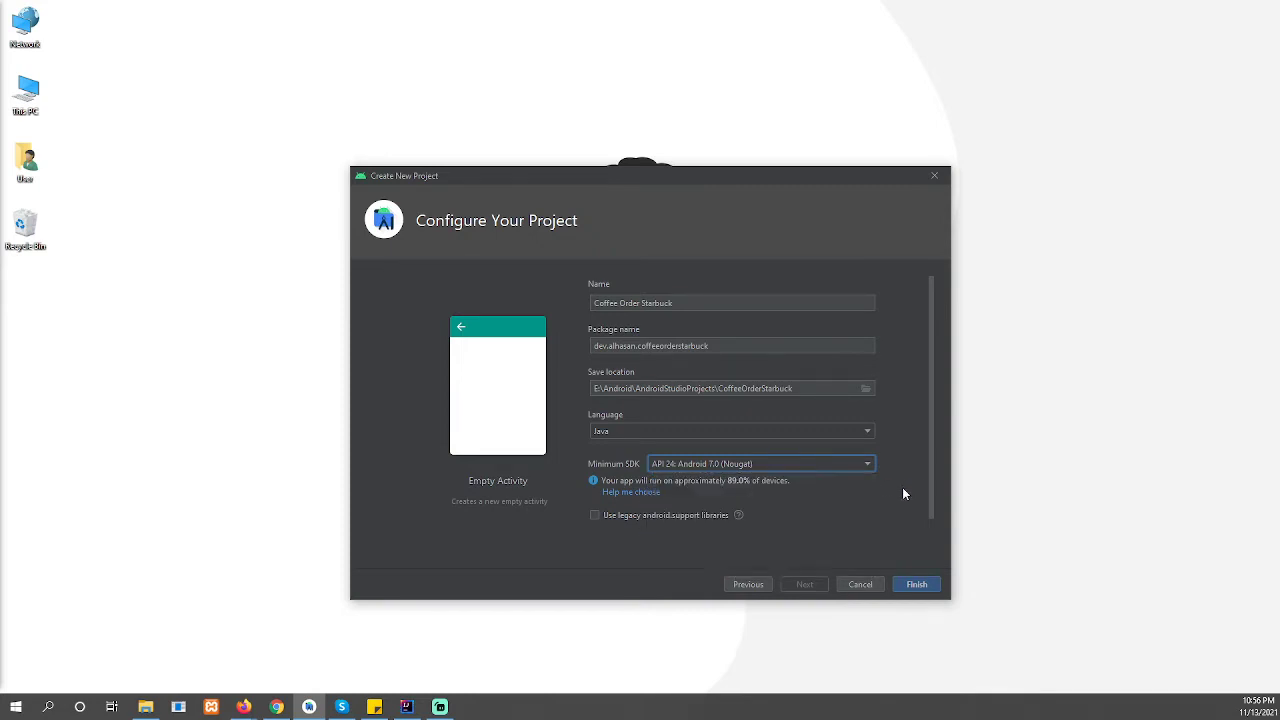
Set the project's minimum SDK to API 23: Android 6.0 (Marshmallow).
click(825, 463)
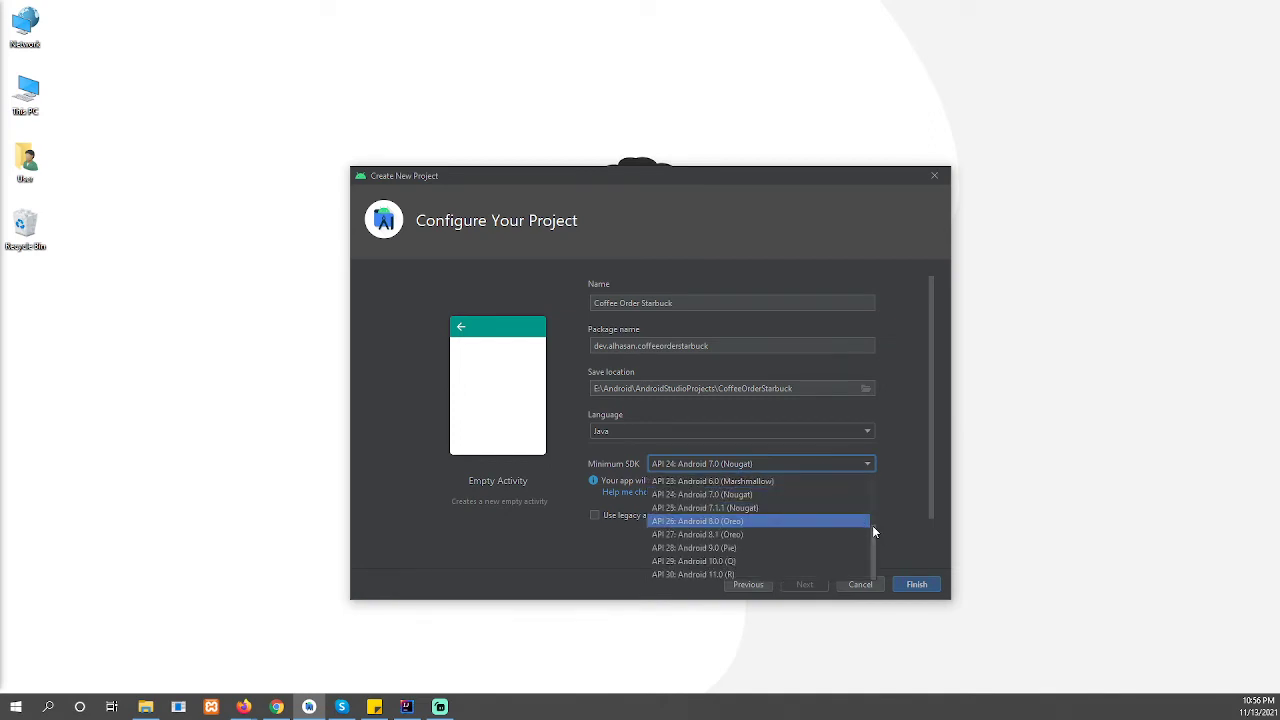
scroll(873, 530, up, 2)
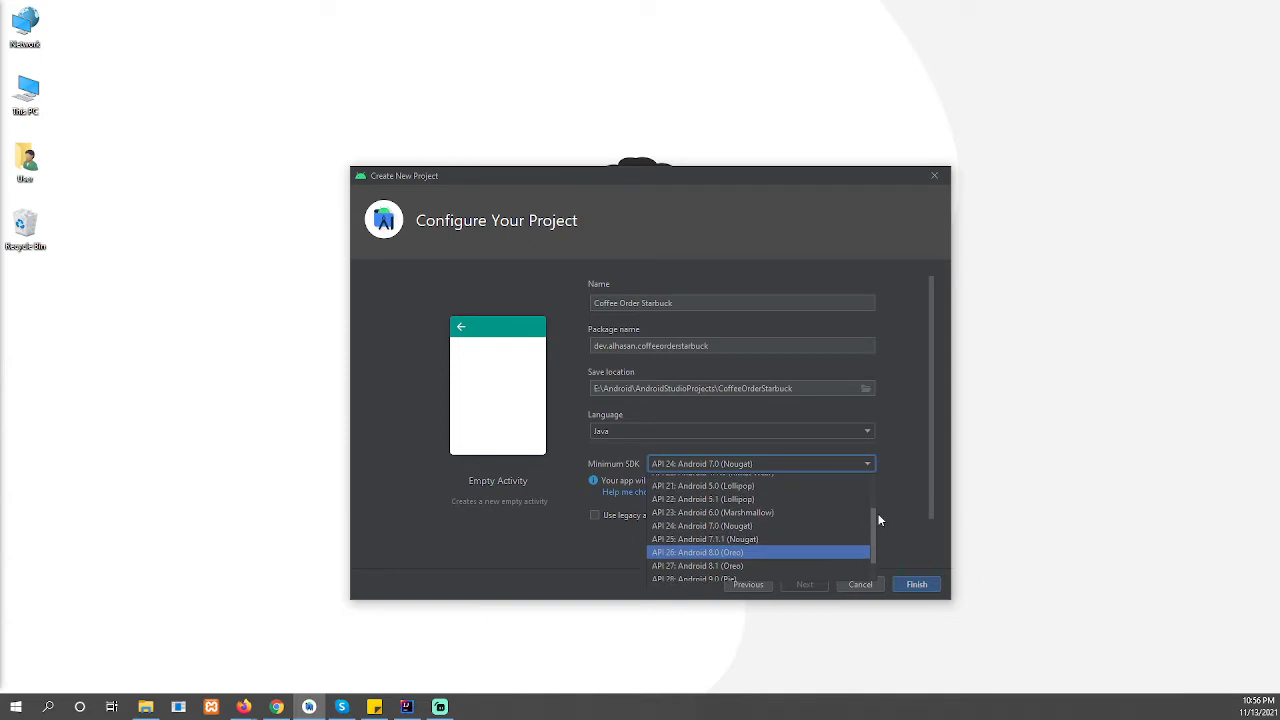
click(825, 514)
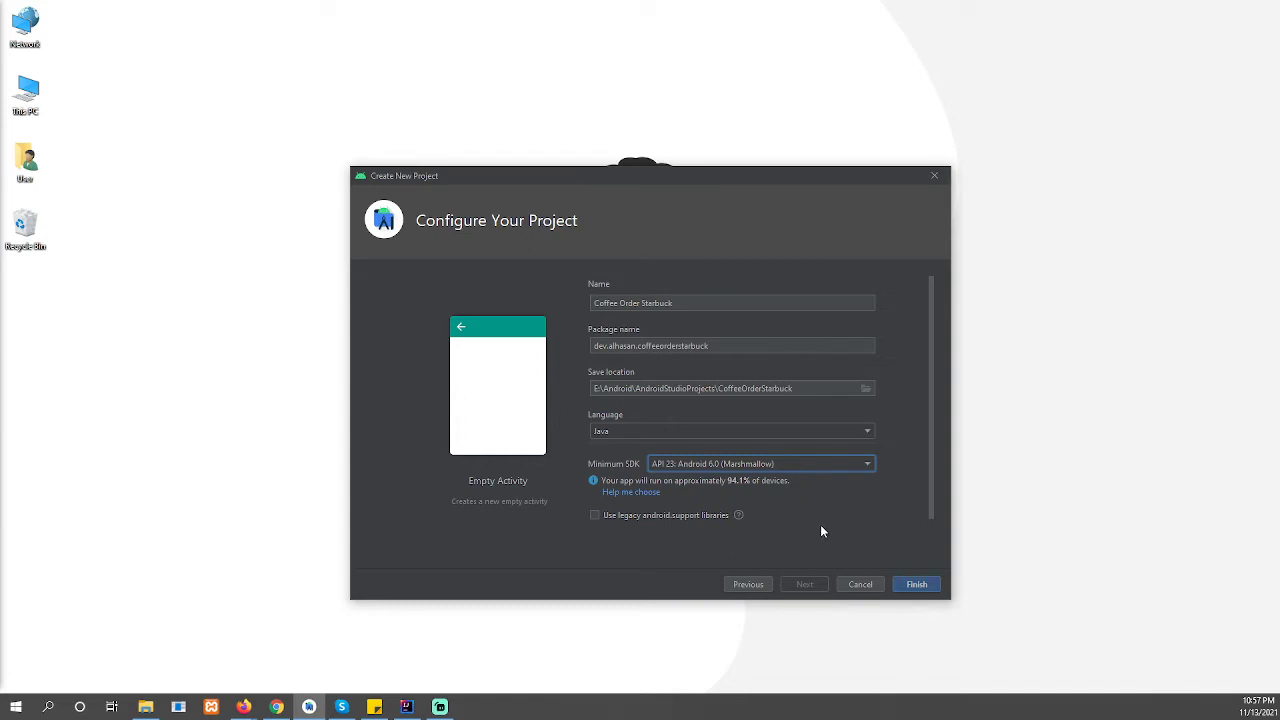
Create the project with the configured settings and maximize its new project window.
click(912, 586)
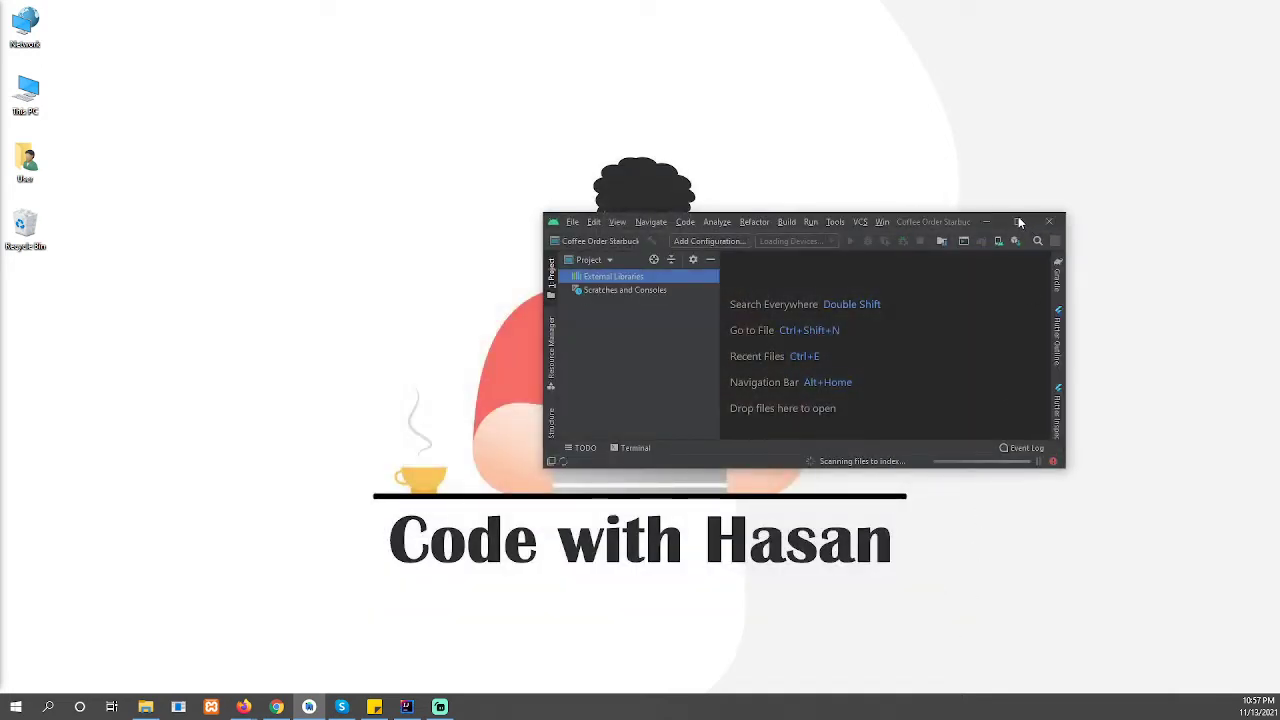
click(1018, 222)
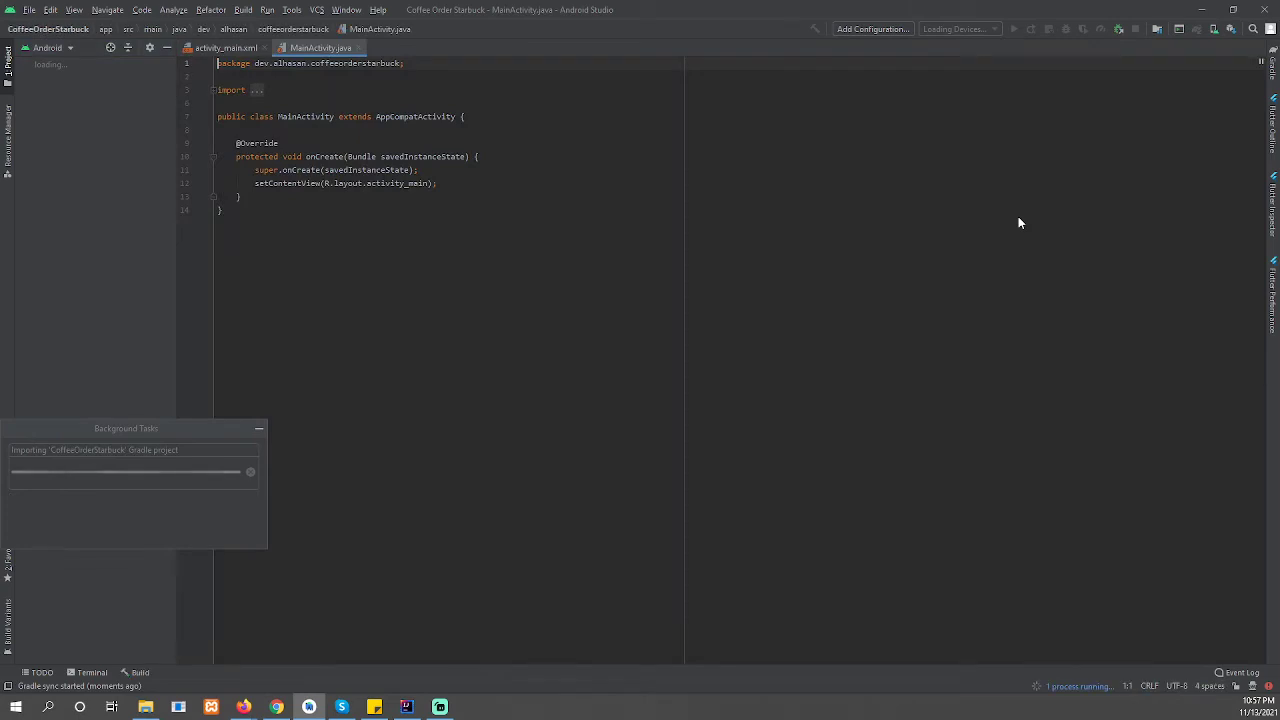